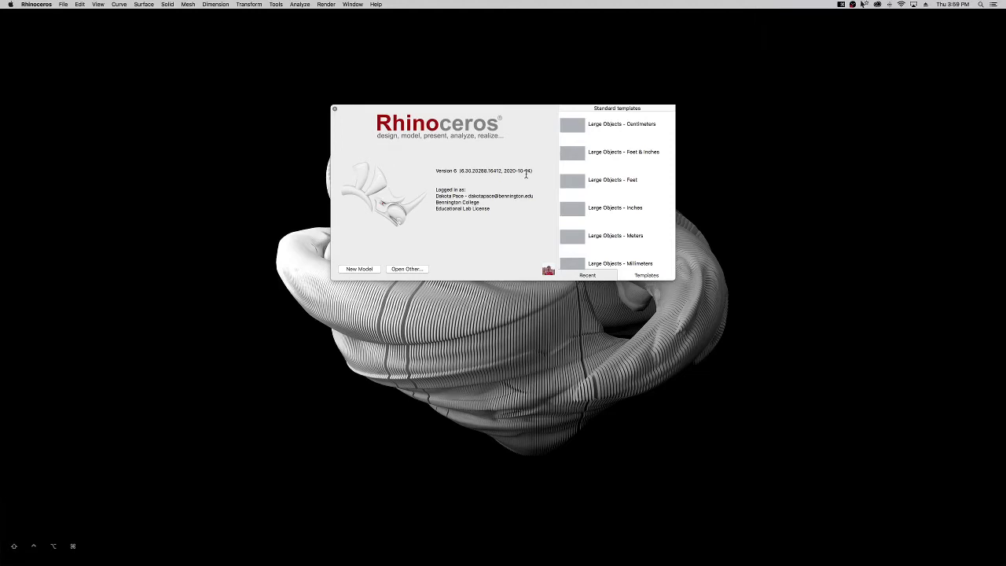
Start a new model from the Large Objects - Inches template
scroll(605, 185, up, 1)
scroll(605, 185, down, 8)
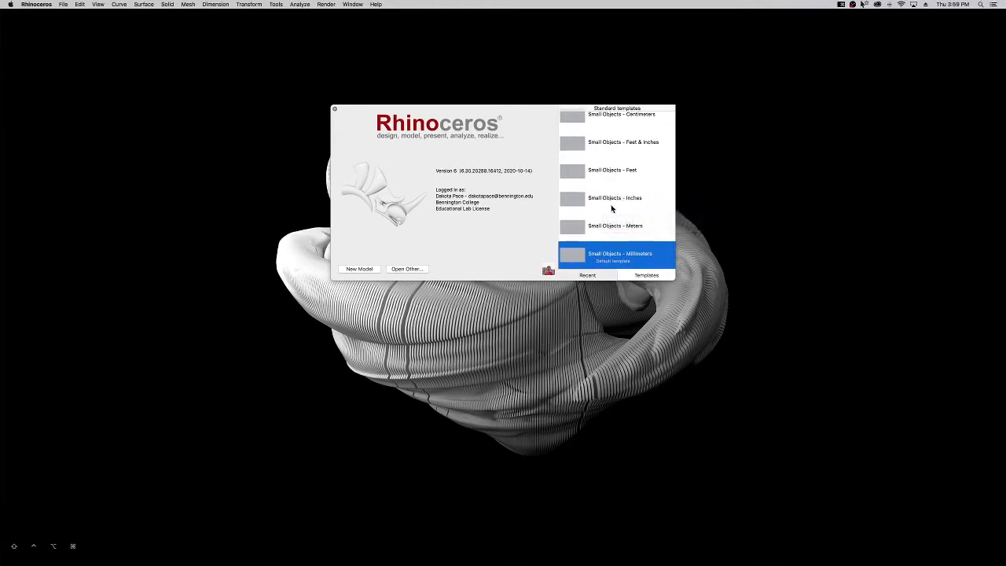
scroll(612, 201, up, 5)
scroll(622, 210, up, 1)
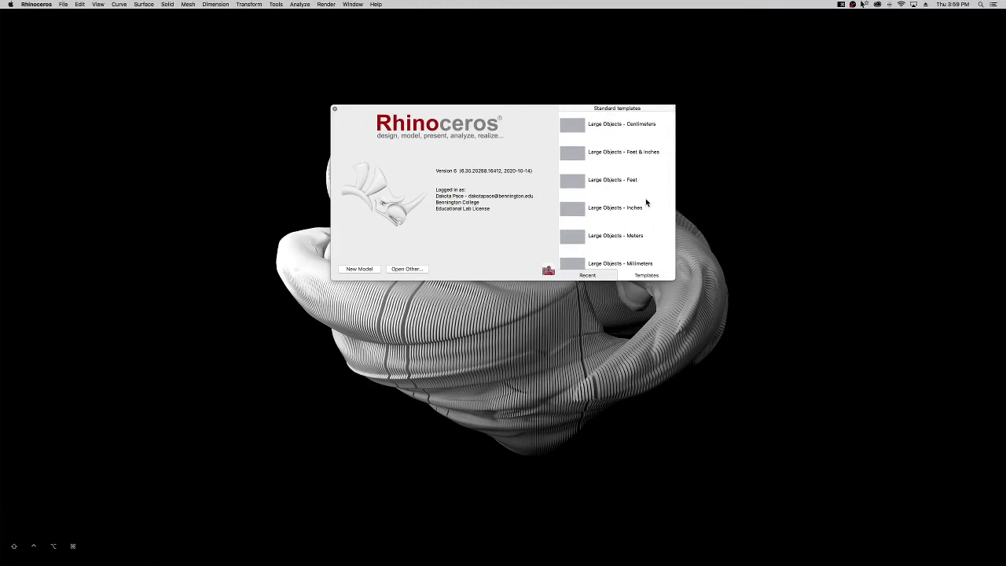
scroll(646, 202, up, 1)
click(641, 213)
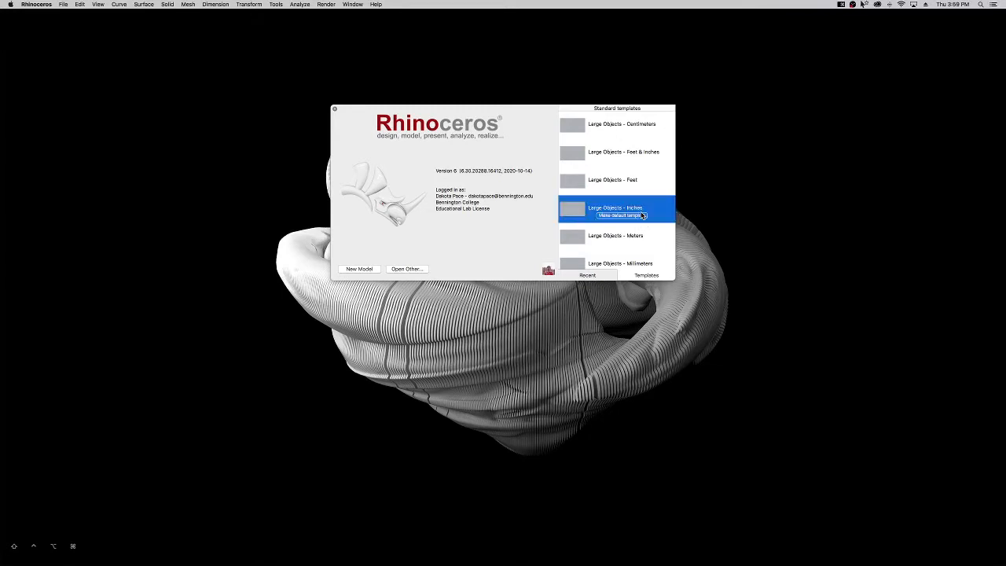
double_click(571, 210)
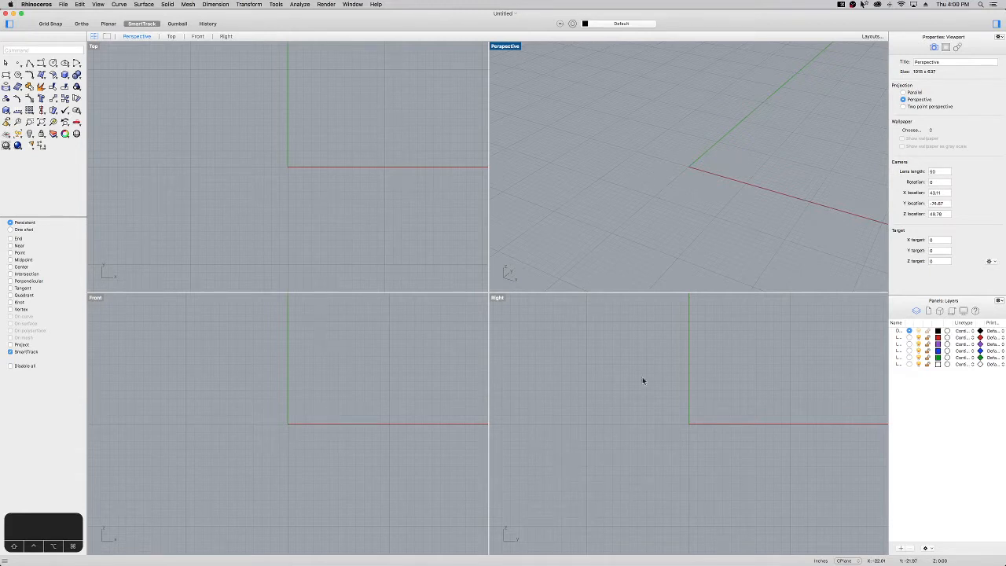
Maximize the Perspective viewport and restore the four-viewport layout, trying both ways of toggling it
double_click(503, 46)
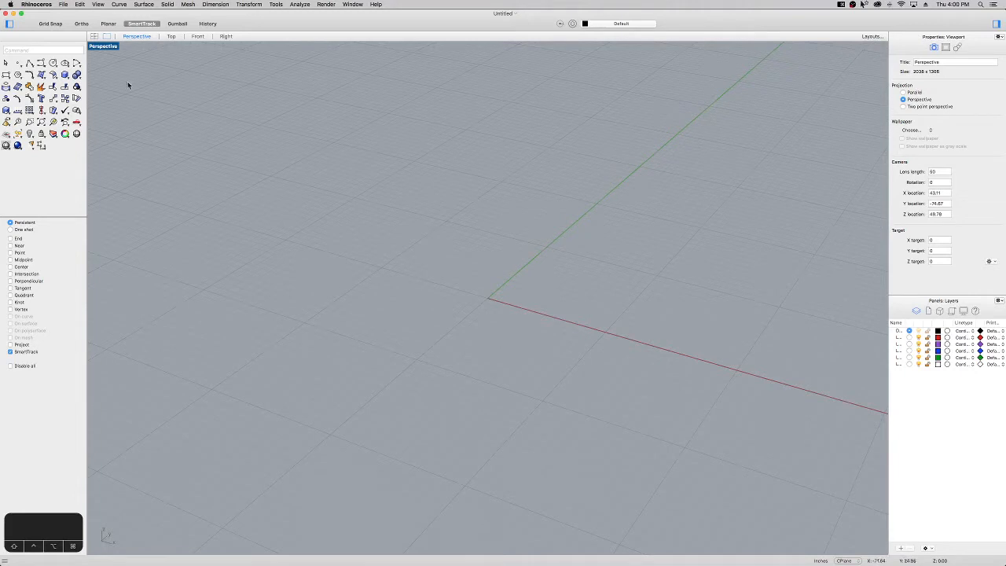
double_click(103, 46)
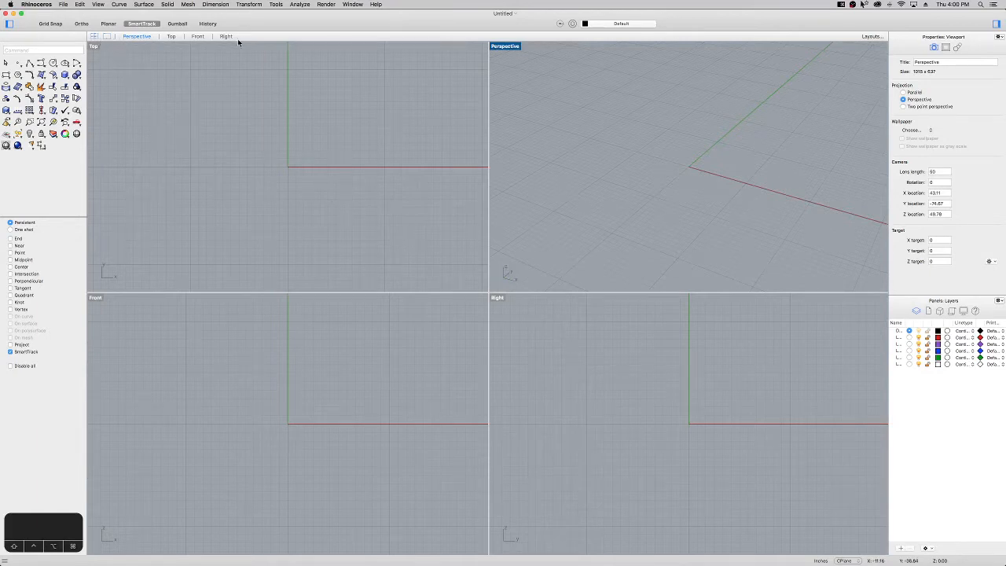
click(106, 37)
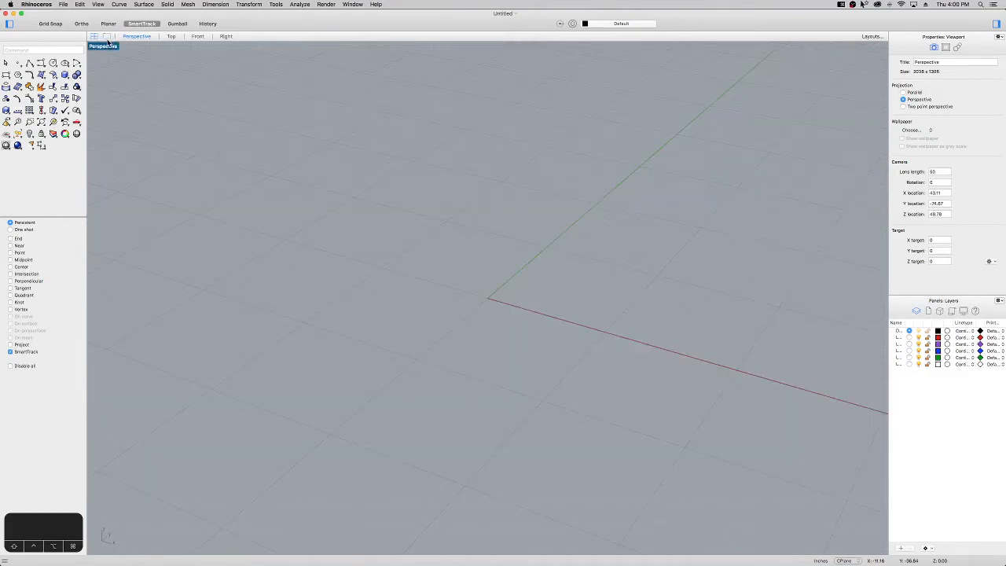
click(94, 38)
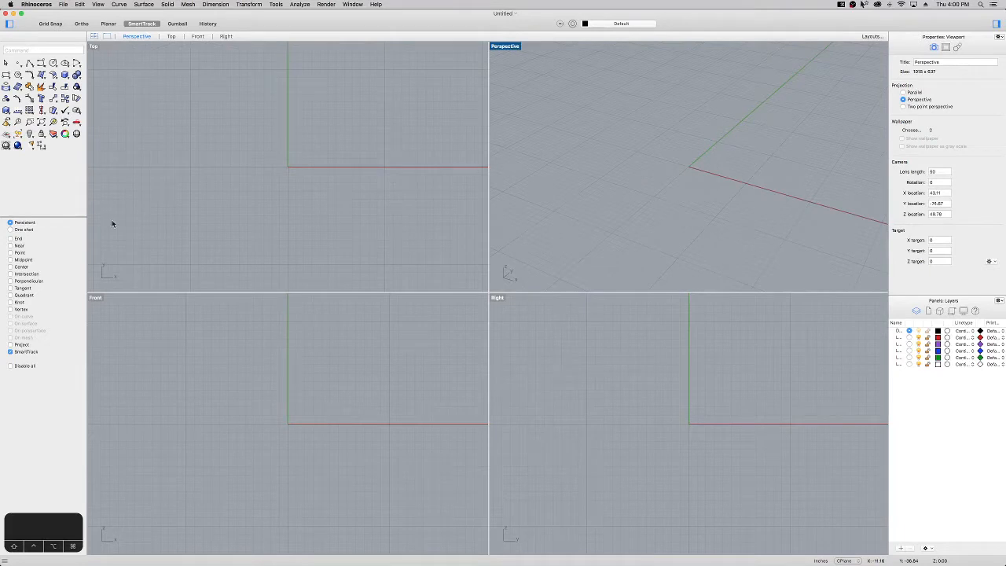
View the Top, Front and Right viewports maximized one after another, and return to the four-viewport layout
click(171, 36)
click(197, 36)
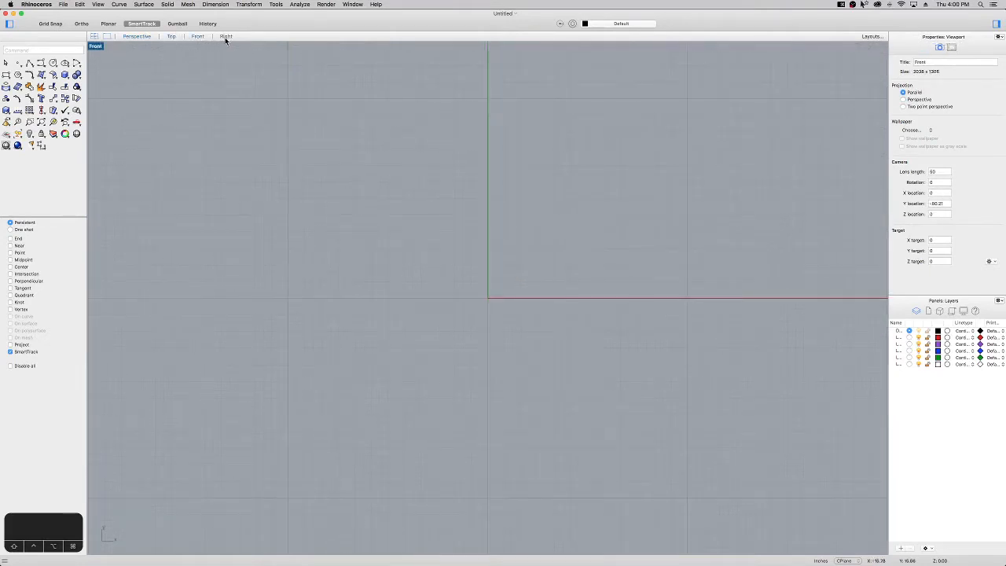
click(226, 37)
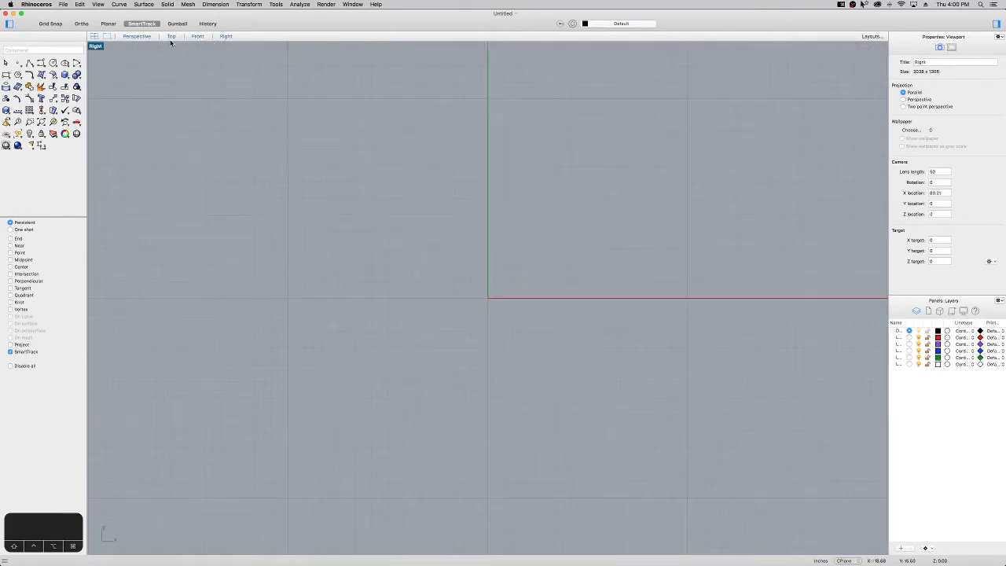
click(95, 37)
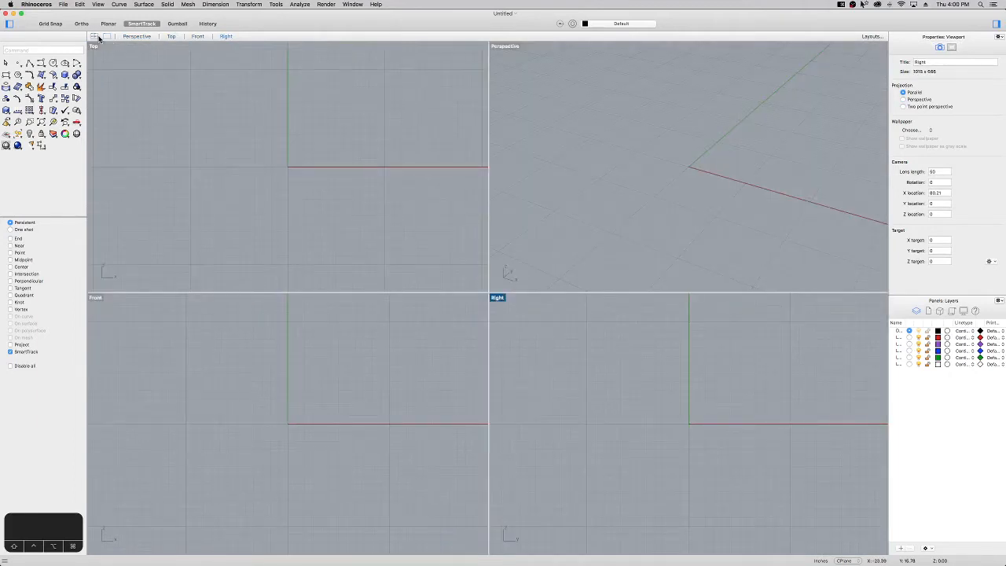
Save the model as UI_tutorial.3dm in the Documents folder
click(64, 6)
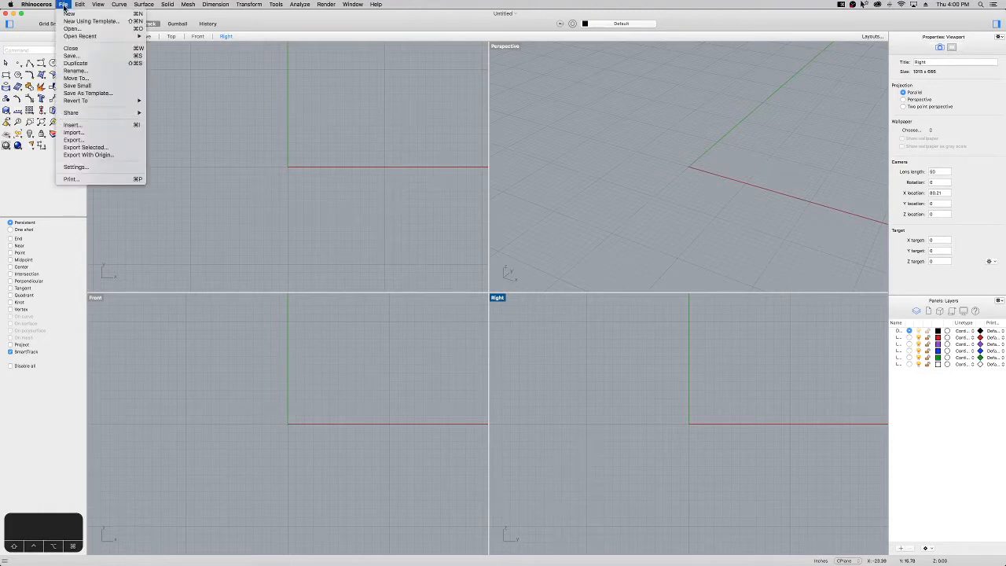
click(84, 57)
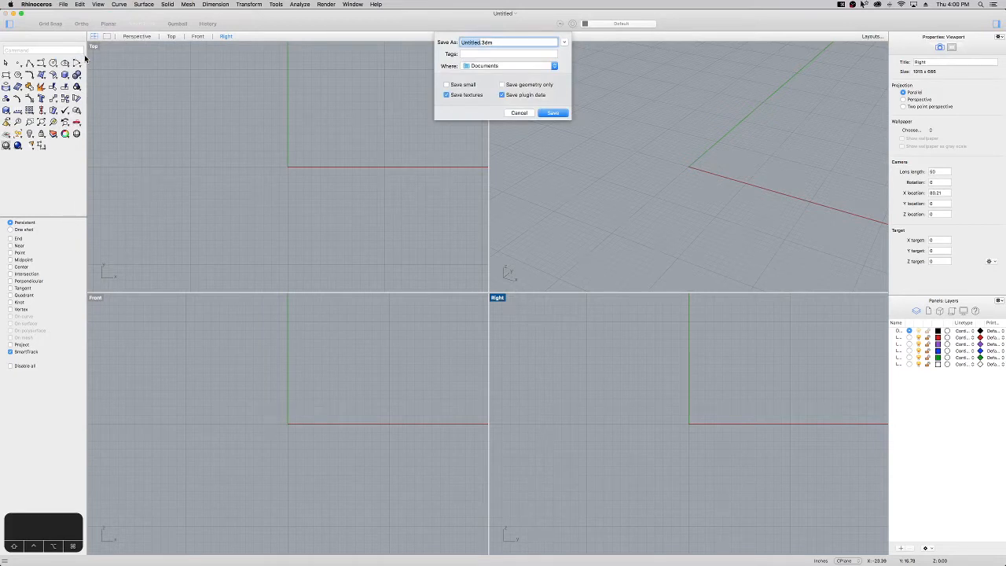
text(UI_tutorial)
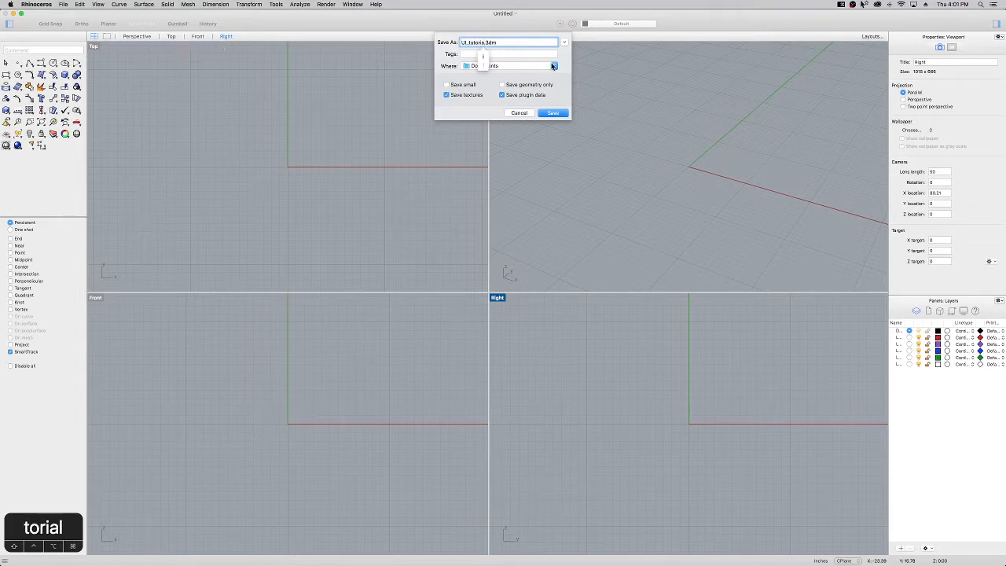
text(l)
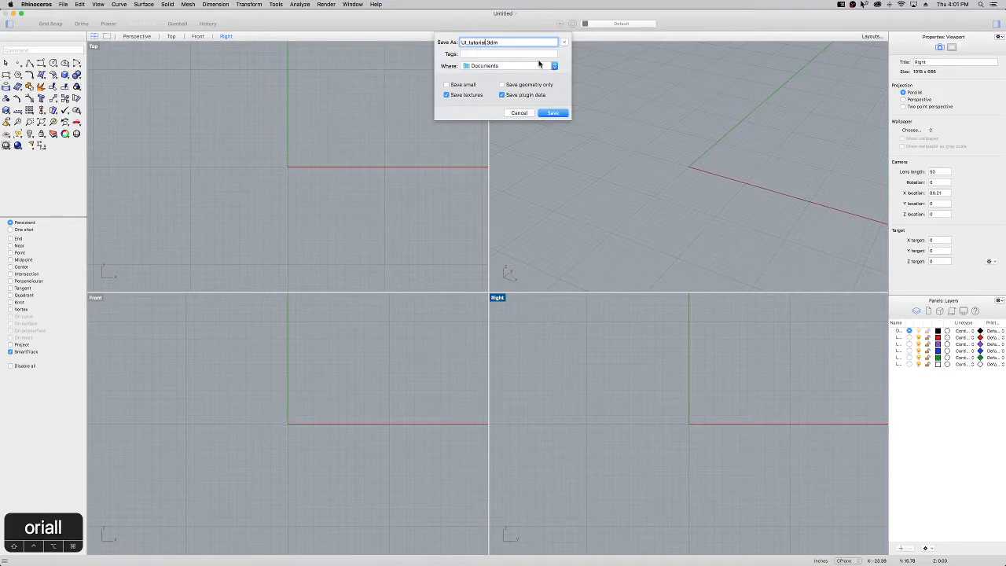
click(560, 115)
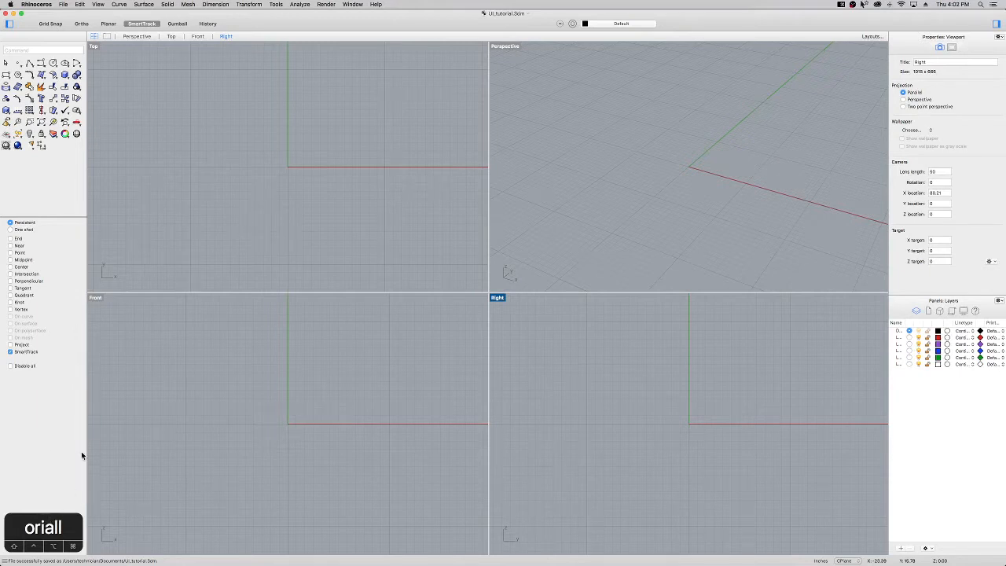
text(kjdkkd)
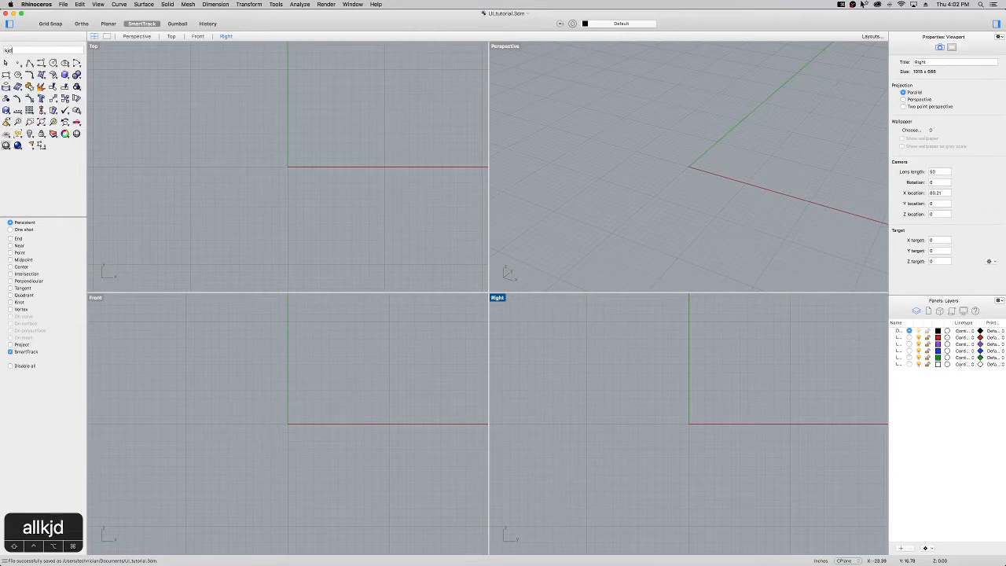
key(BackSpace)
key(BackSpace)
key(BackSpace)
key(BackSpace)
key(BackSpace)
key(BackSpace)
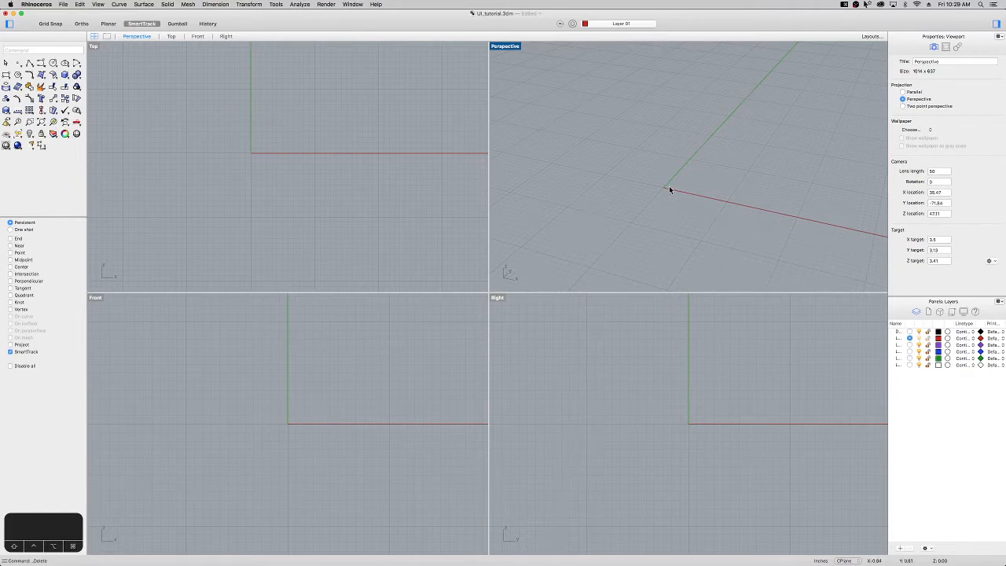
Undo a view change, orbit and pan the Perspective view, and pan the Top, Front and Right views
key(Home)
mouse_move(772, 140)
right_down()
mouse_move(775, 150)
mouse_move(676, 168)
mouse_move(653, 144)
mouse_move(758, 128)
mouse_move(791, 176)
mouse_move(616, 203)
mouse_move(609, 141)
mouse_move(730, 128)
mouse_move(755, 141)
right_up()
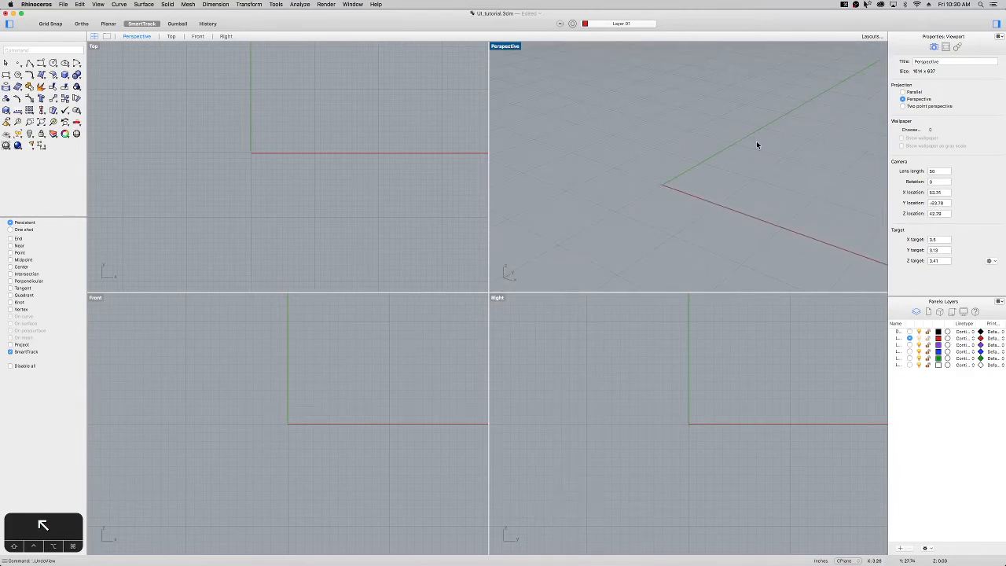
shift+right_drag(768, 132, 717, 144)
right_drag(220, 138, 212, 196)
right_drag(337, 421, 301, 413)
mouse_move(689, 414)
right_down()
mouse_move(689, 402)
mouse_move(695, 427)
right_up()
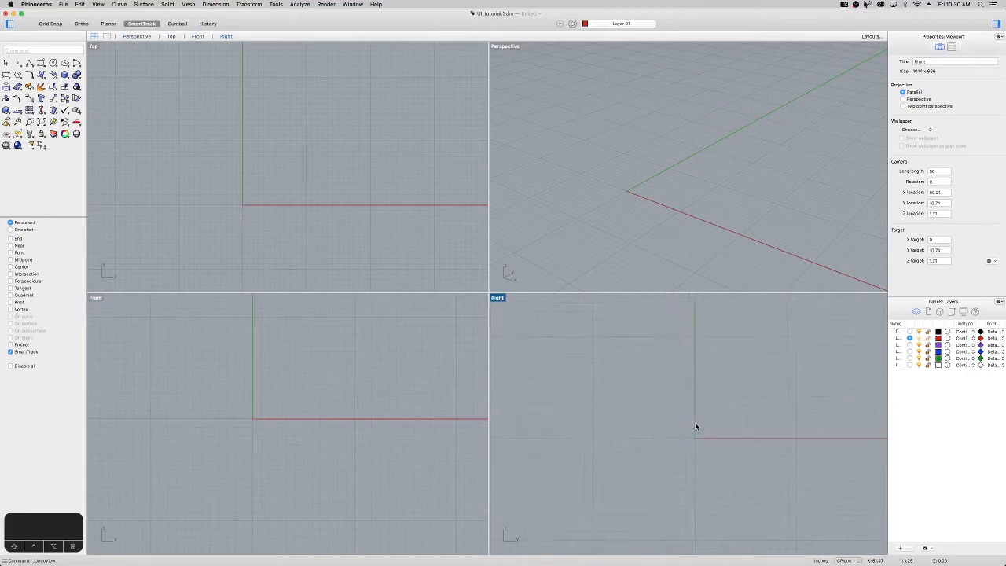
Step back through earlier Perspective view changes and orbit the Perspective view around the origin from several sides
key(Home)
key(Home)
key(Home)
key(Home)
key(Home)
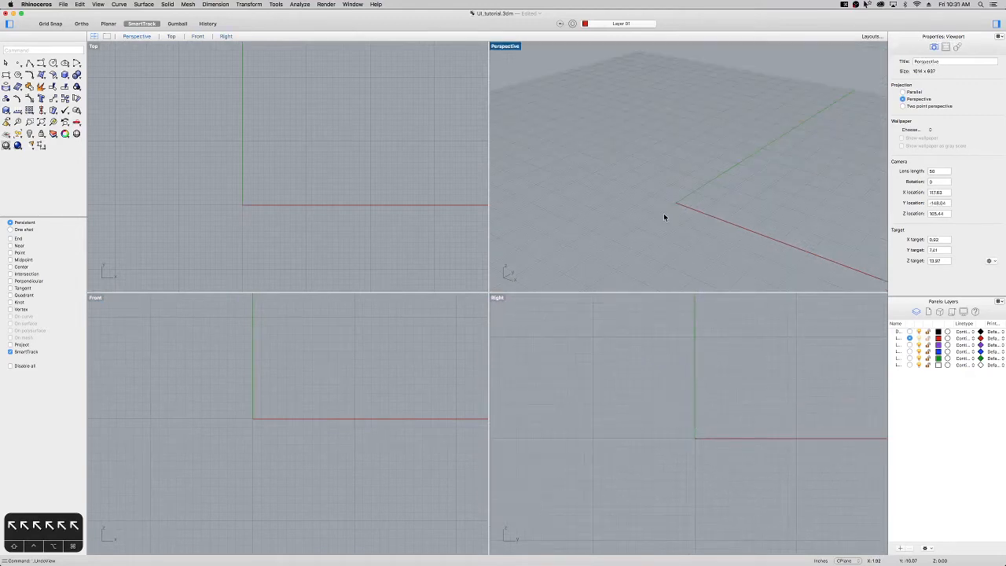
key(Home)
key(Home)
key(Home)
key(Home)
right_drag(663, 213, 800, 231)
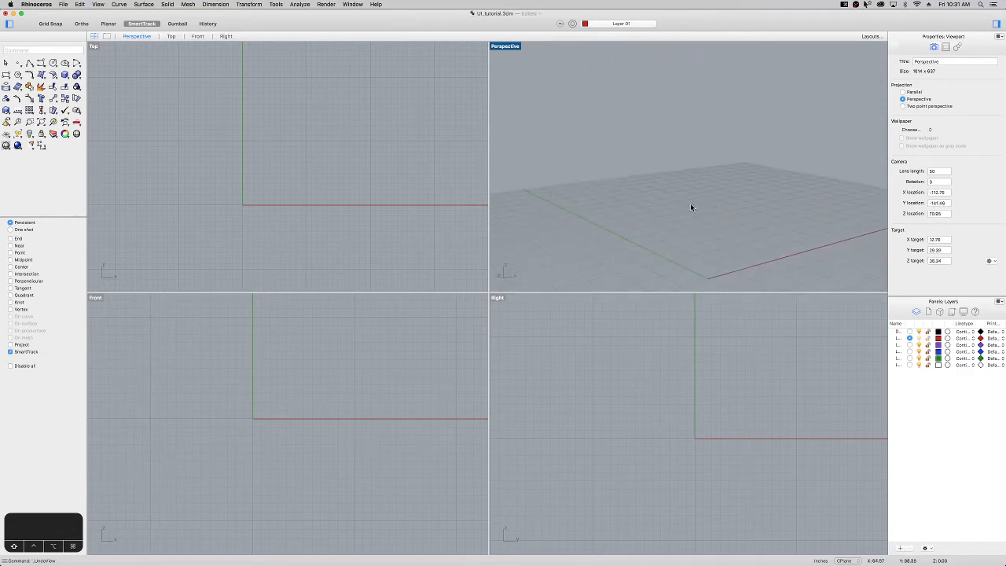
mouse_move(712, 241)
right_down()
mouse_move(688, 182)
mouse_move(743, 208)
mouse_move(786, 184)
mouse_move(721, 229)
mouse_move(725, 265)
mouse_move(696, 245)
right_up()
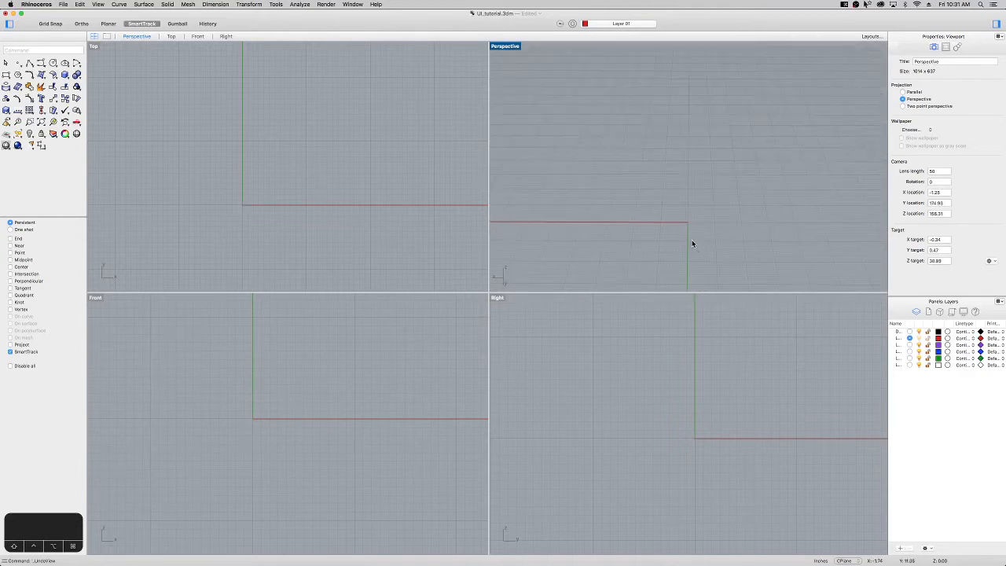
right_drag(652, 216, 695, 202)
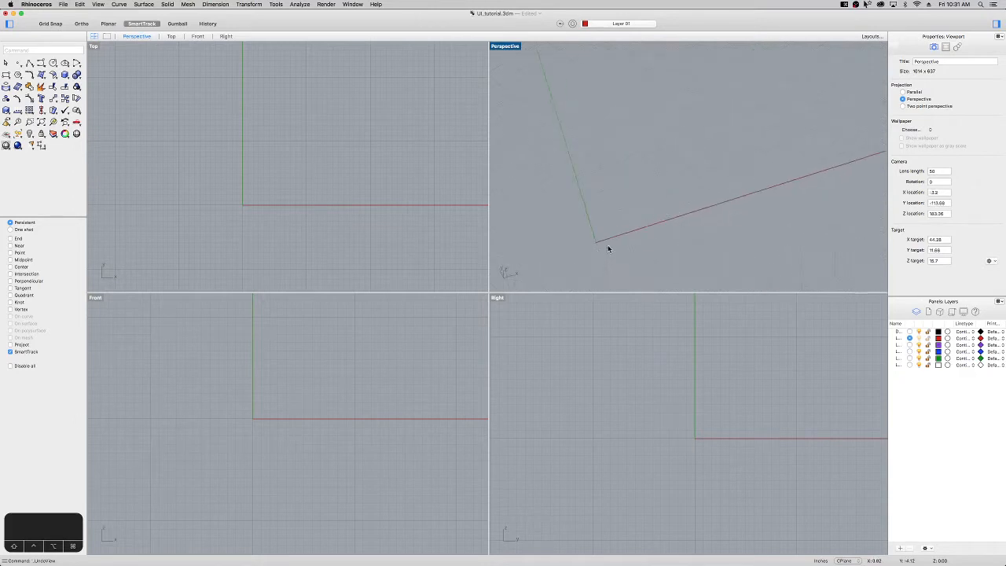
Draw a small corner-to-corner rectangle beside the red axis in the Perspective view and select it
right_drag(605, 201, 705, 166)
click(6, 74)
click(659, 196)
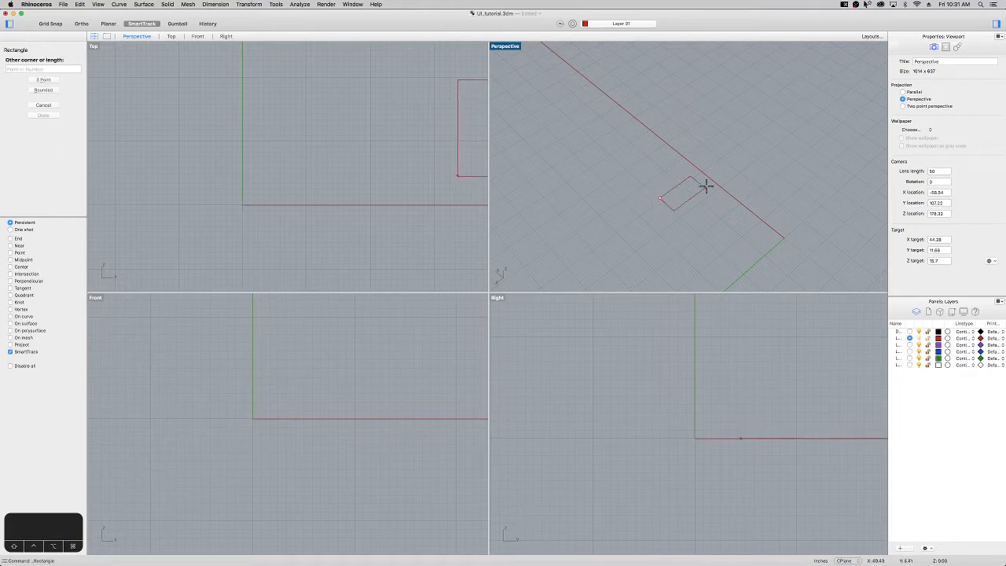
click(706, 196)
click(697, 204)
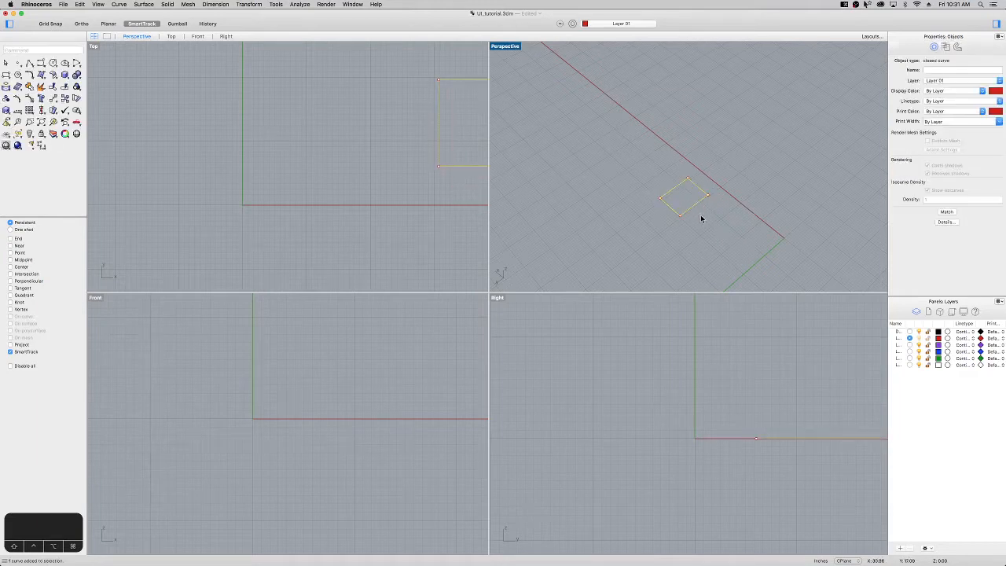
Examine the selected rectangle from closer angles and zoom the Perspective view to it with the ZS command
right_drag(703, 218, 755, 149)
scroll(681, 209, up, 5)
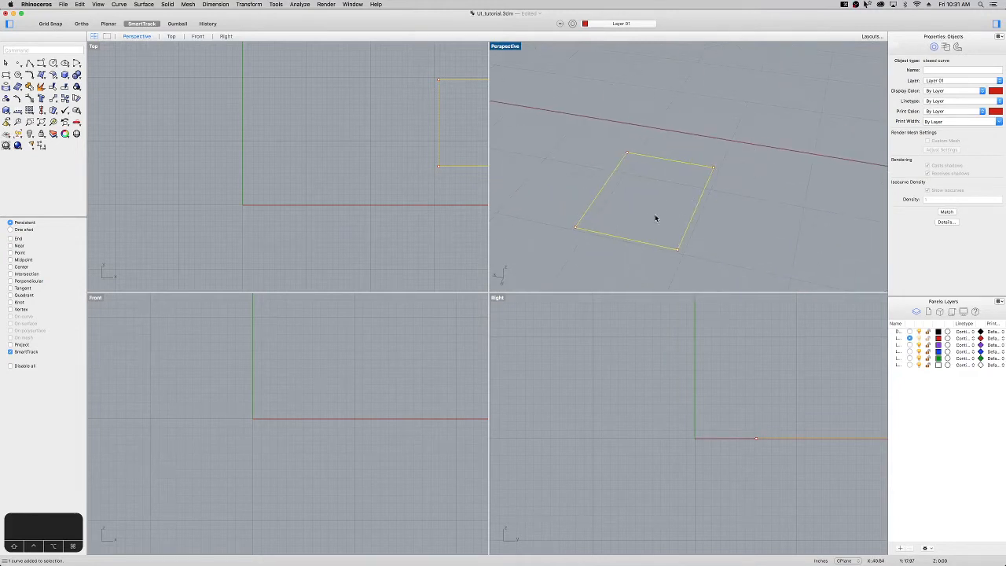
right_drag(649, 218, 688, 171)
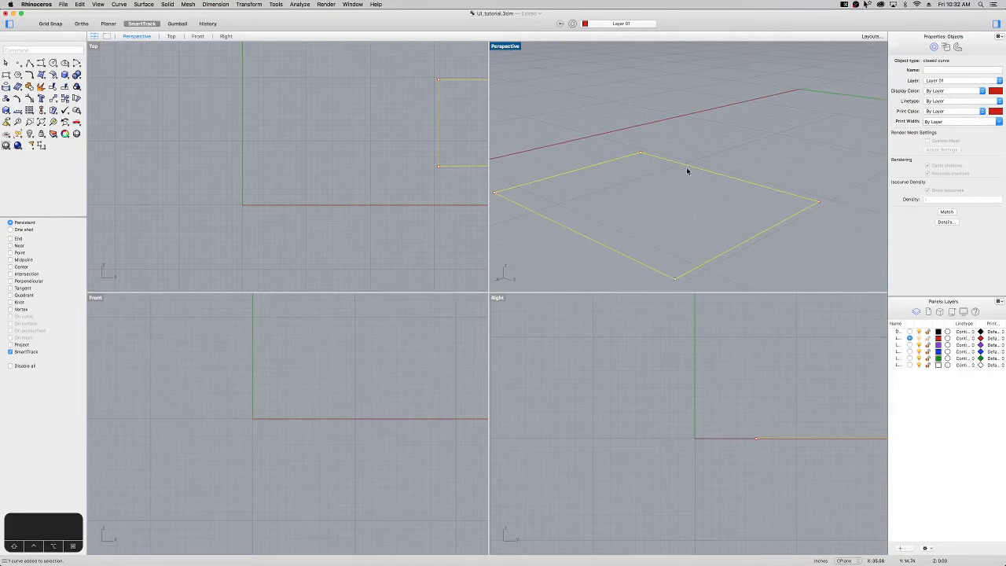
text(ZS)
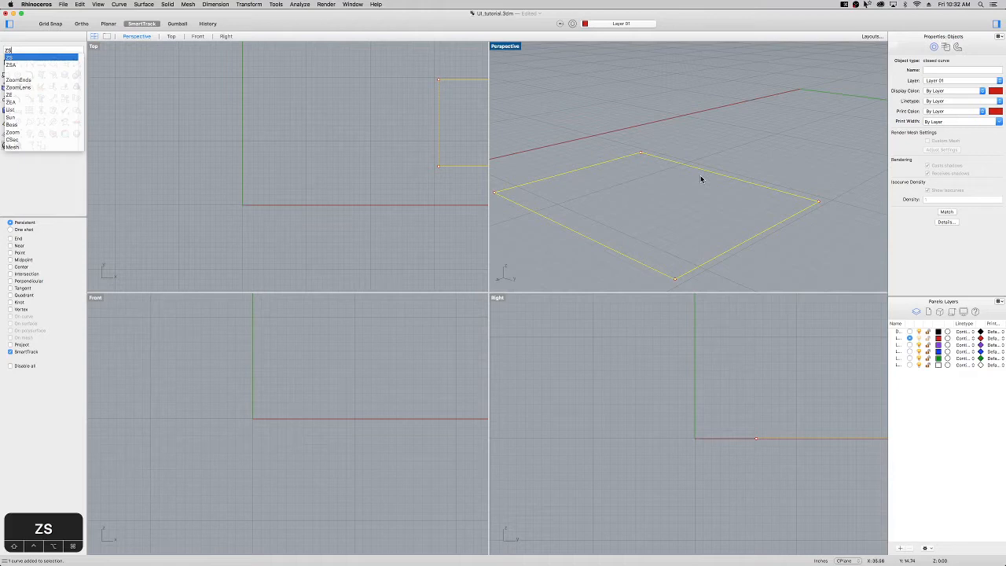
key(Return)
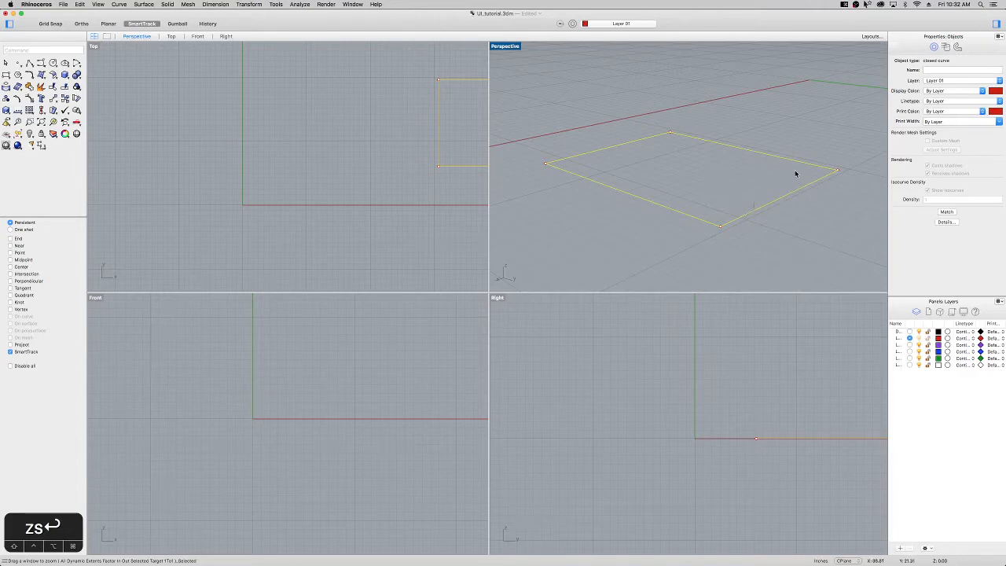
Orbit around the selected rectangle in the Perspective view and delete it
right_drag(838, 155, 633, 172)
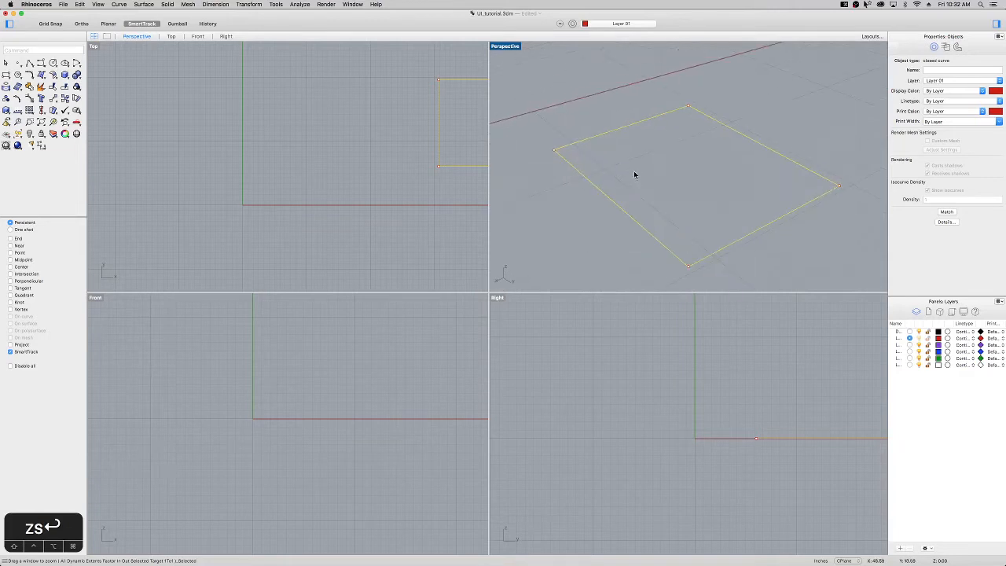
scroll(645, 180, down, 1)
scroll(730, 225, down, 2)
right_drag(730, 225, 637, 185)
key(Delete)
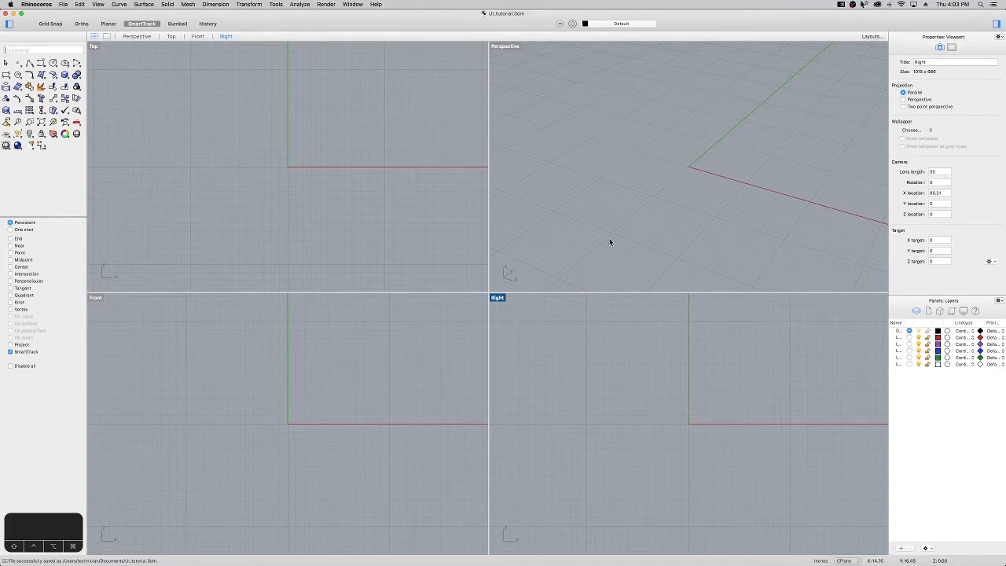
Compare the viewport properties of the Perspective and Right viewports, ending with the Perspective viewport active
click(502, 47)
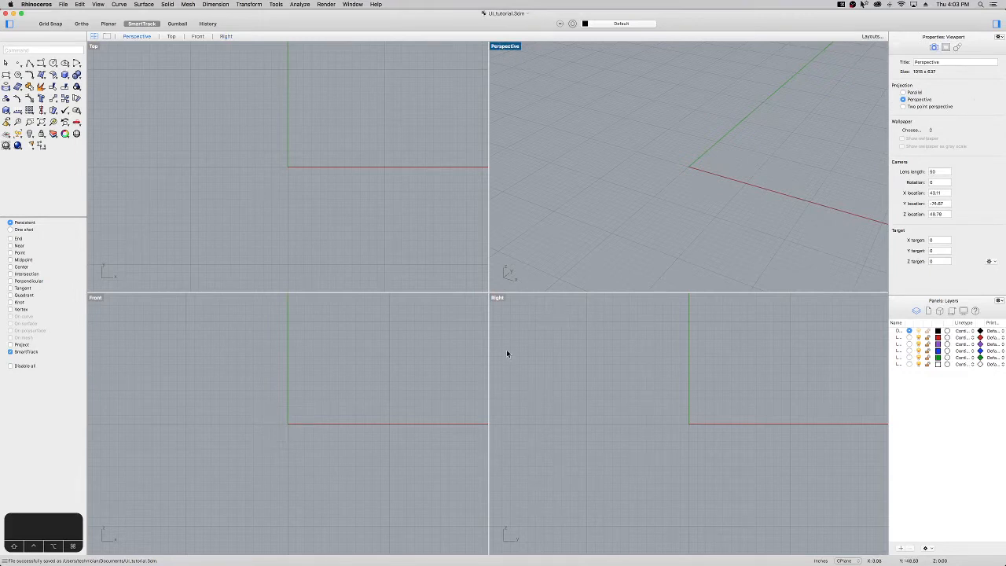
click(498, 298)
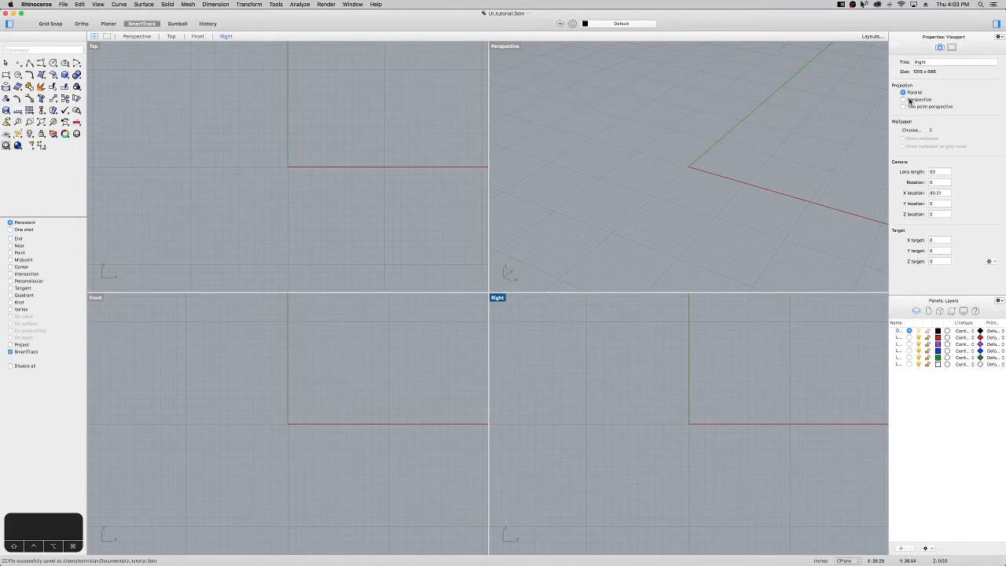
click(505, 47)
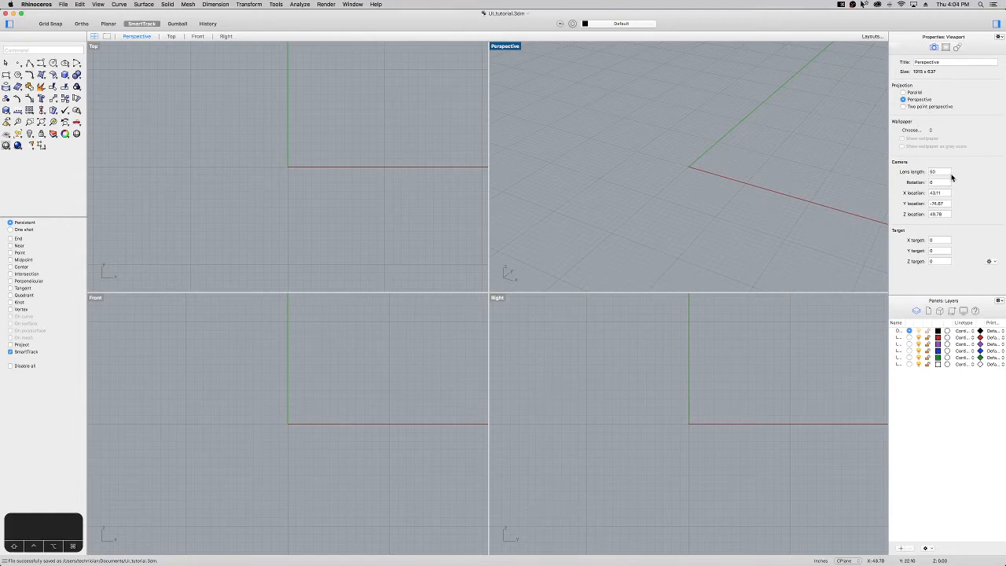
Widen the layer name column and the side panel, and sort the layers by name with Default first
click(905, 324)
drag(905, 324, 921, 325)
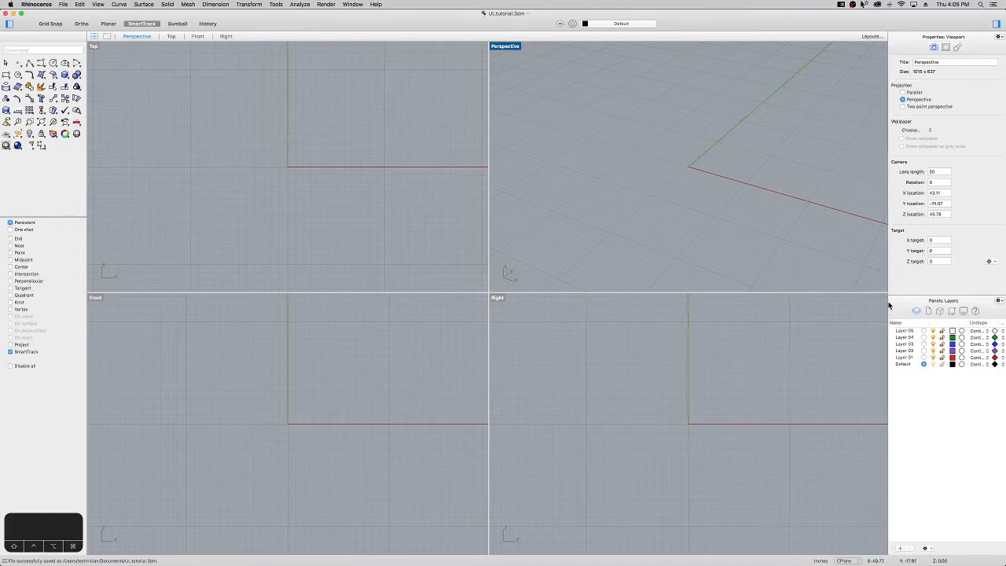
drag(886, 304, 852, 305)
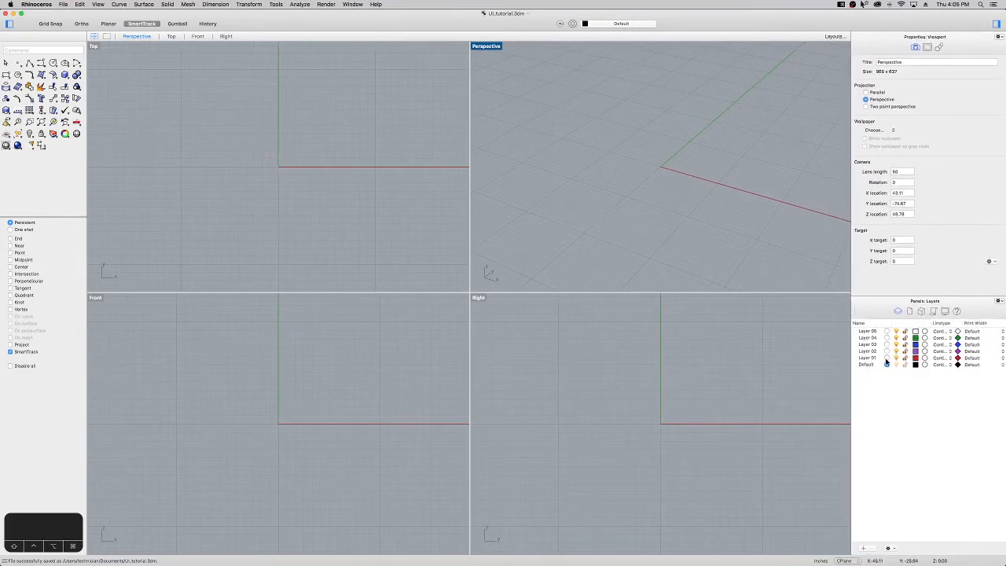
click(861, 323)
Rename Layer 01 as Geo and Layer 02 as Crvs
double_click(869, 338)
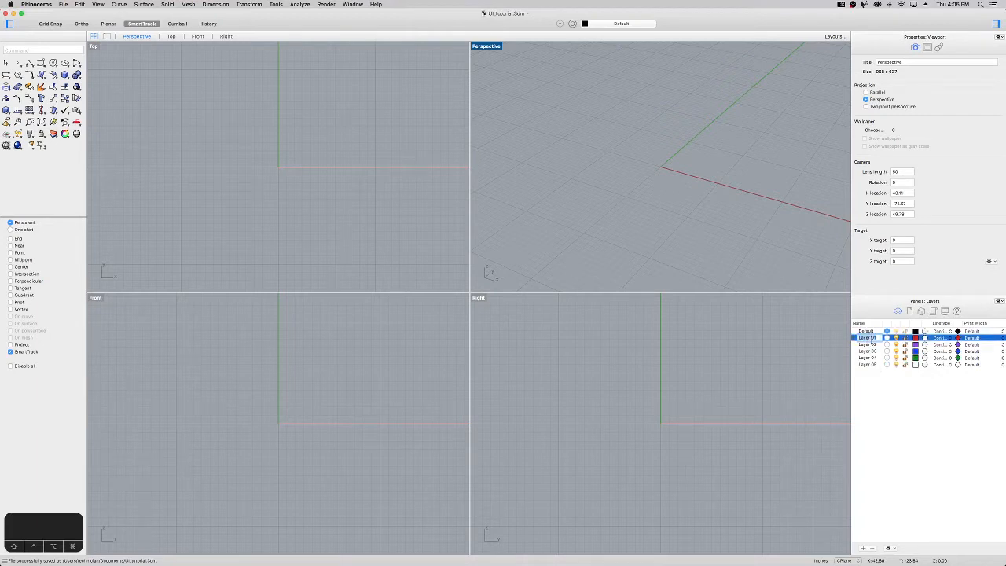
text(Geo)
double_click(872, 345)
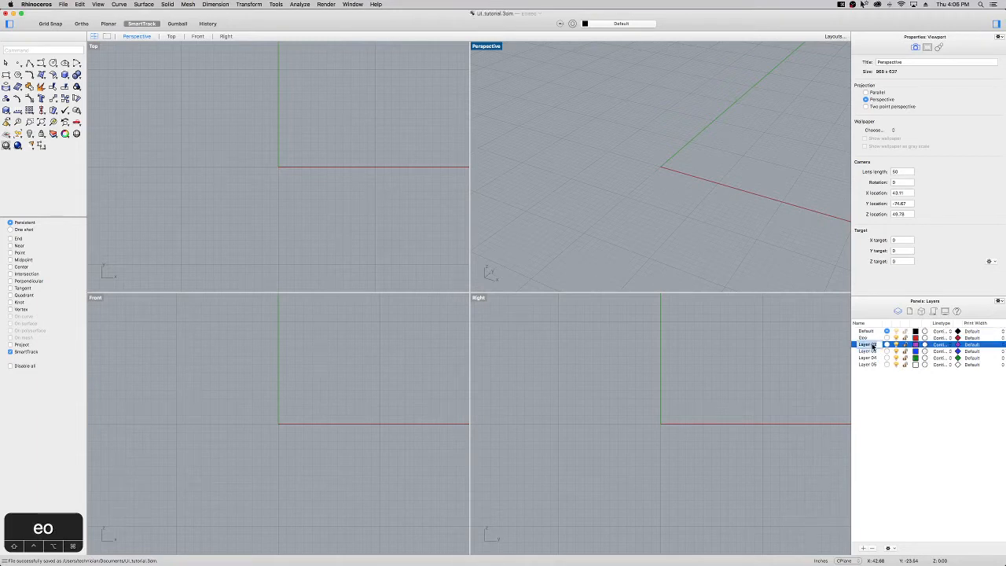
text(Crvs)
click(894, 393)
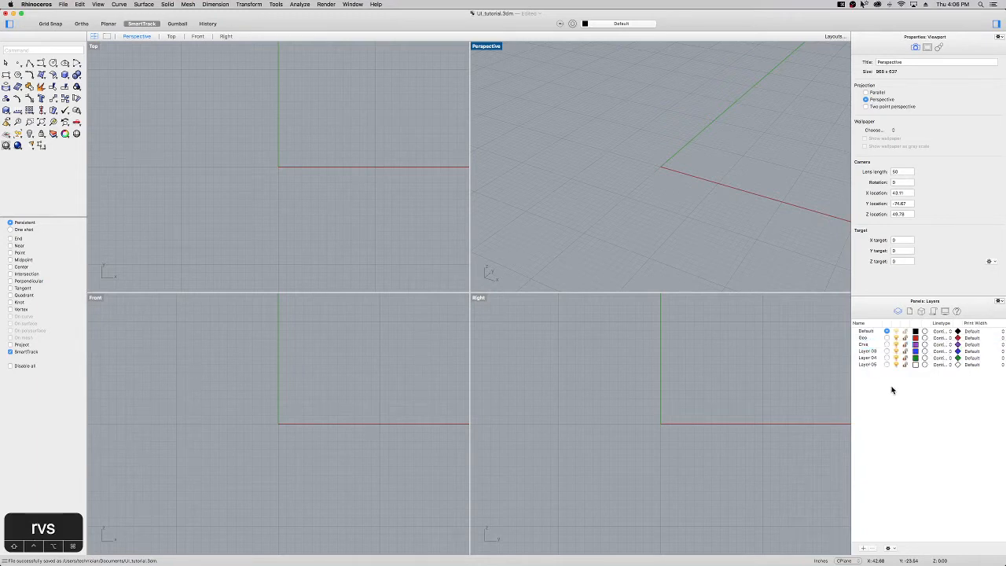
Move the Geo layer below Crvs in the layer order and back above it
click(865, 340)
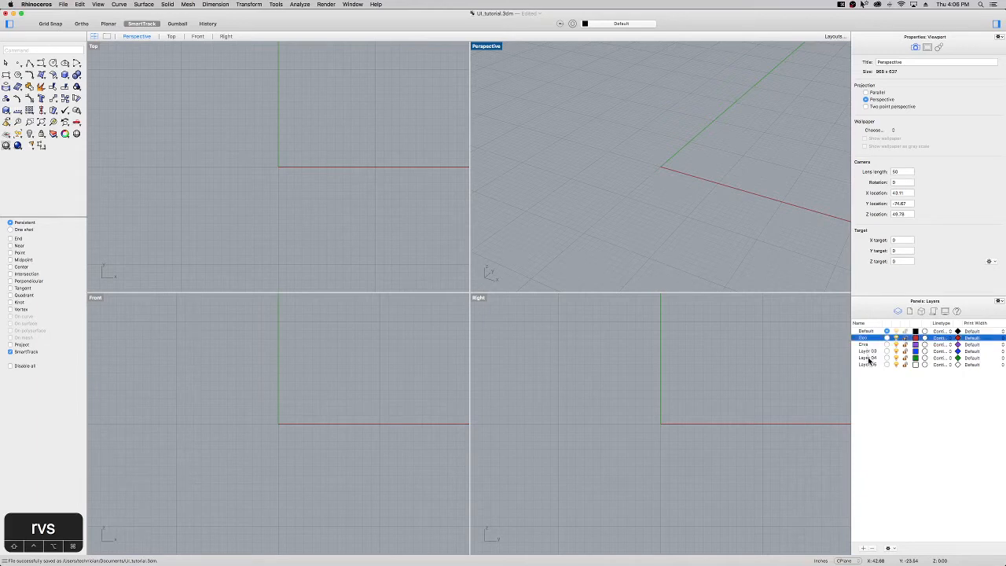
drag(869, 341, 868, 350)
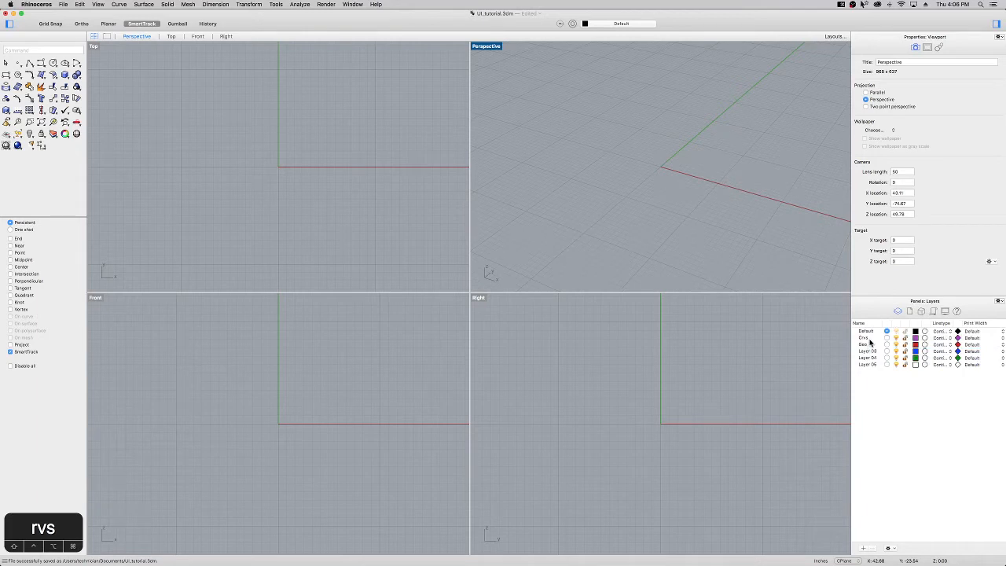
drag(868, 347, 869, 340)
Nest Layer 03 as a sublayer of the Crvs layer and keep the Crvs group expanded
click(868, 346)
drag(868, 350, 868, 345)
click(857, 345)
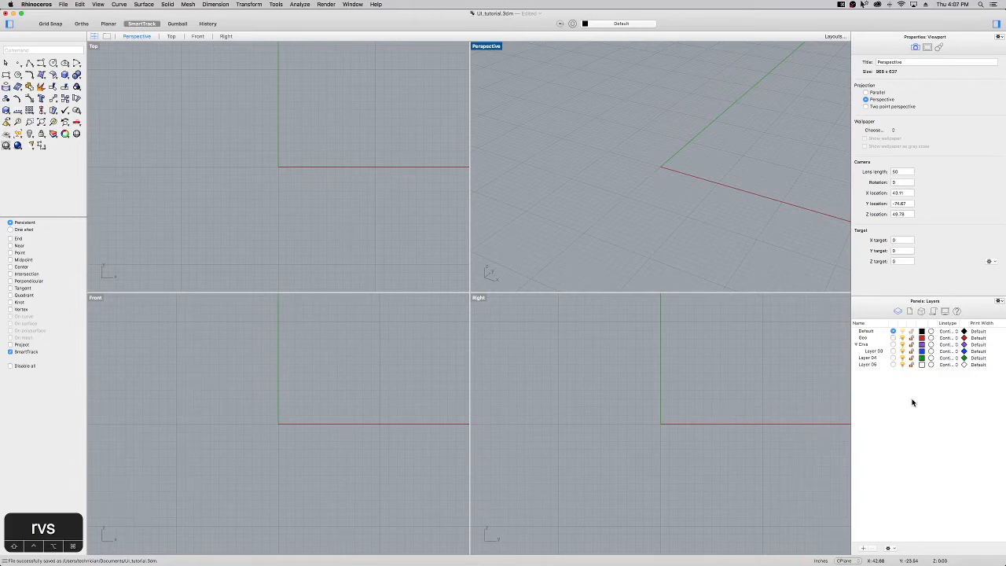
Make Crvs the current layer and draw a closed four-sided polyline beside the origin in the Perspective view
click(893, 345)
click(29, 62)
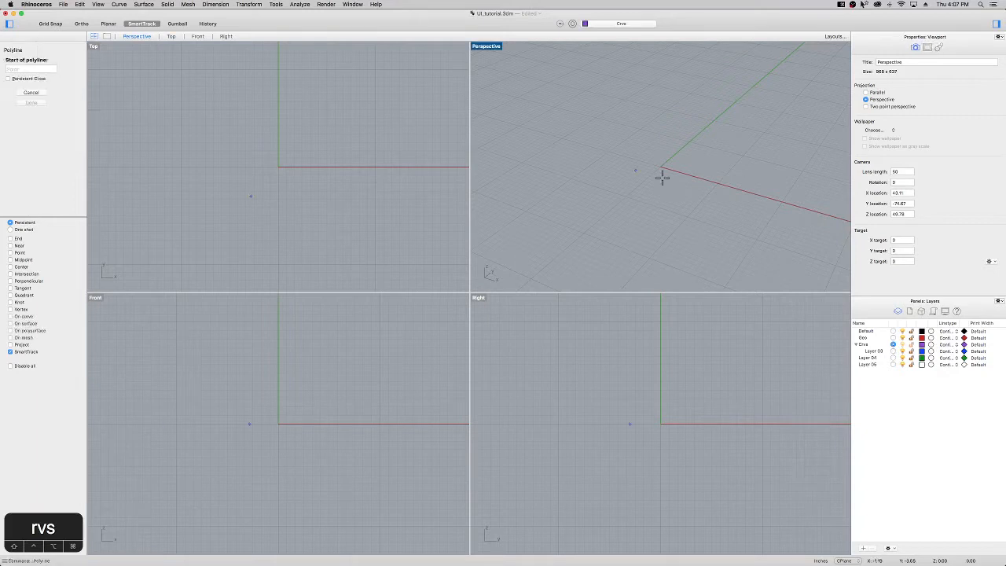
click(633, 209)
click(645, 168)
click(695, 213)
click(655, 219)
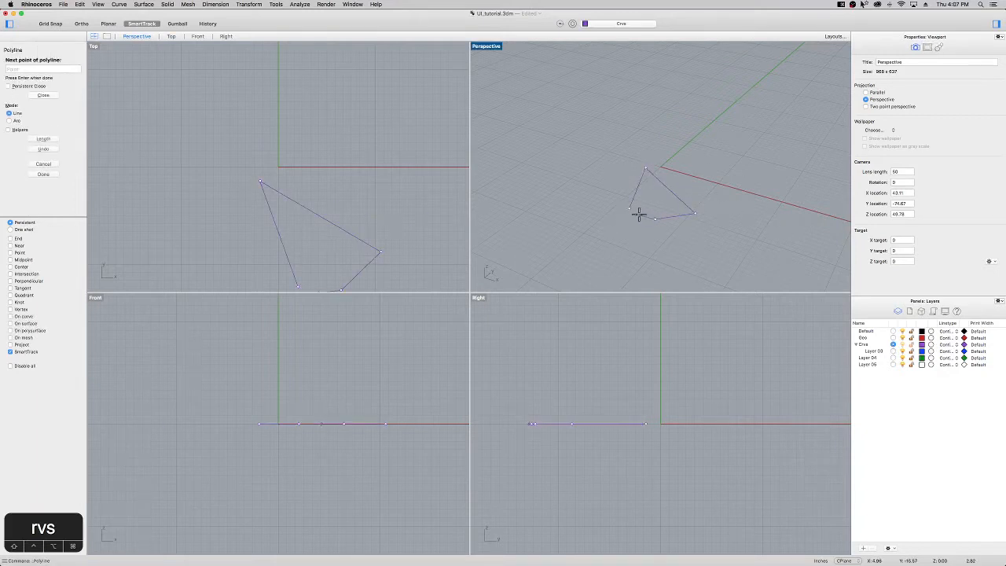
click(634, 210)
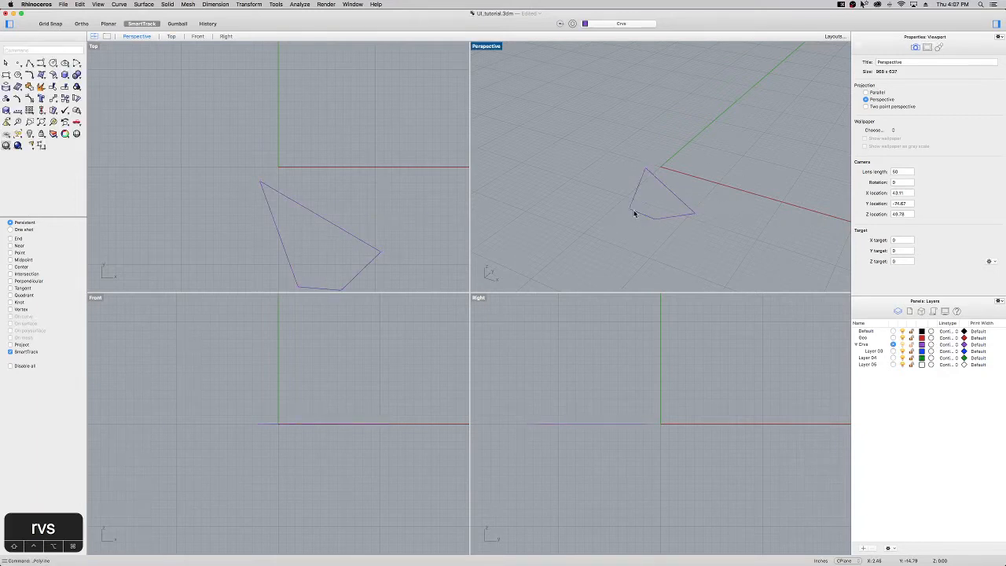
Adjust the Crvs layer's color to a violet shade with the color wheel and close the color picker
click(922, 351)
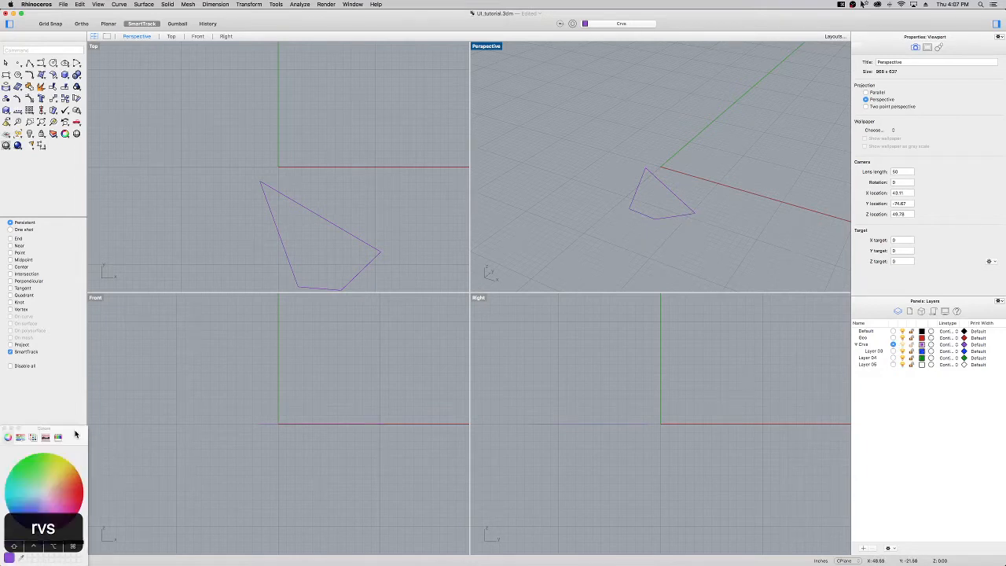
drag(77, 433, 402, 324)
mouse_move(377, 398)
mouse_down()
mouse_move(369, 376)
mouse_move(359, 400)
mouse_move(377, 386)
mouse_move(369, 405)
mouse_move(400, 381)
mouse_move(377, 378)
mouse_move(384, 414)
mouse_move(368, 408)
mouse_up()
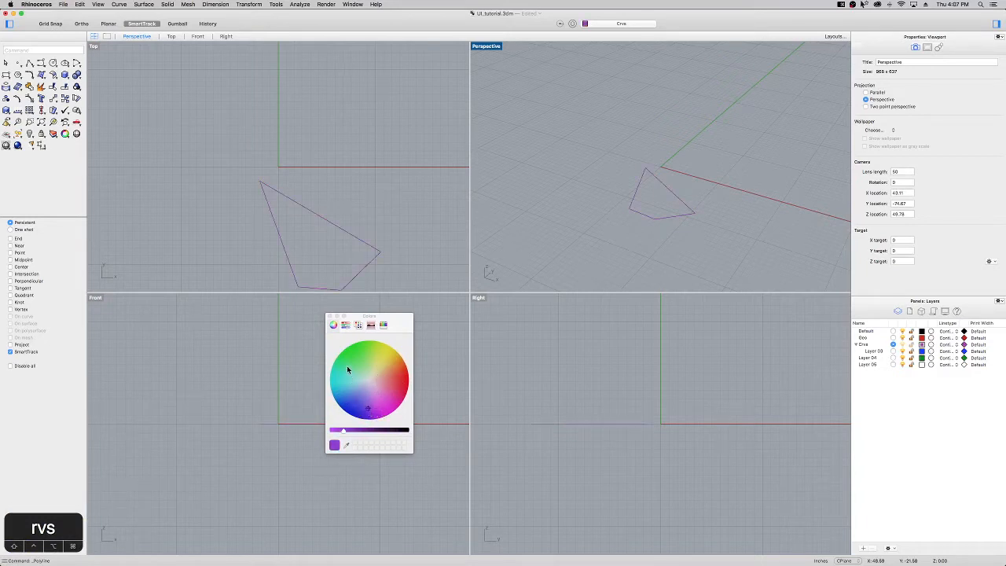
click(329, 316)
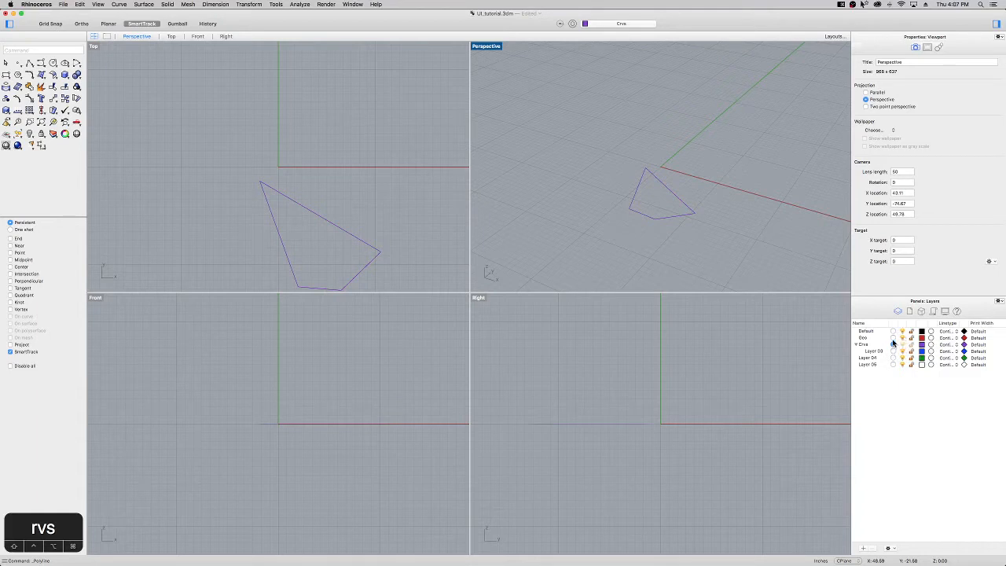
Make Geo the current layer and switch the visibility of Crvs and its sublayer off and back on
click(894, 338)
click(903, 345)
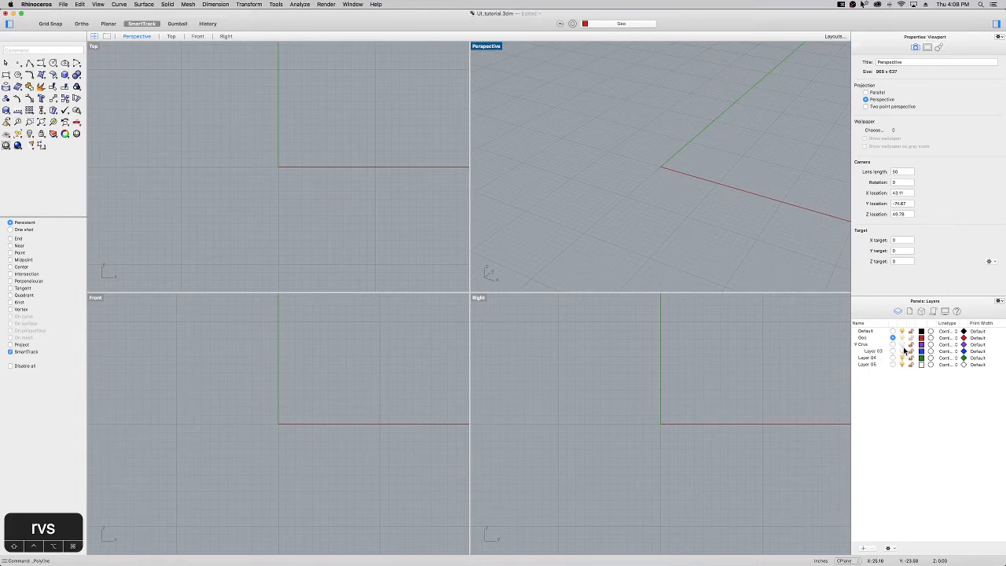
click(903, 352)
click(903, 351)
click(904, 351)
Examine the object properties of the closed polyline, deselect it and show the viewport display settings
click(673, 221)
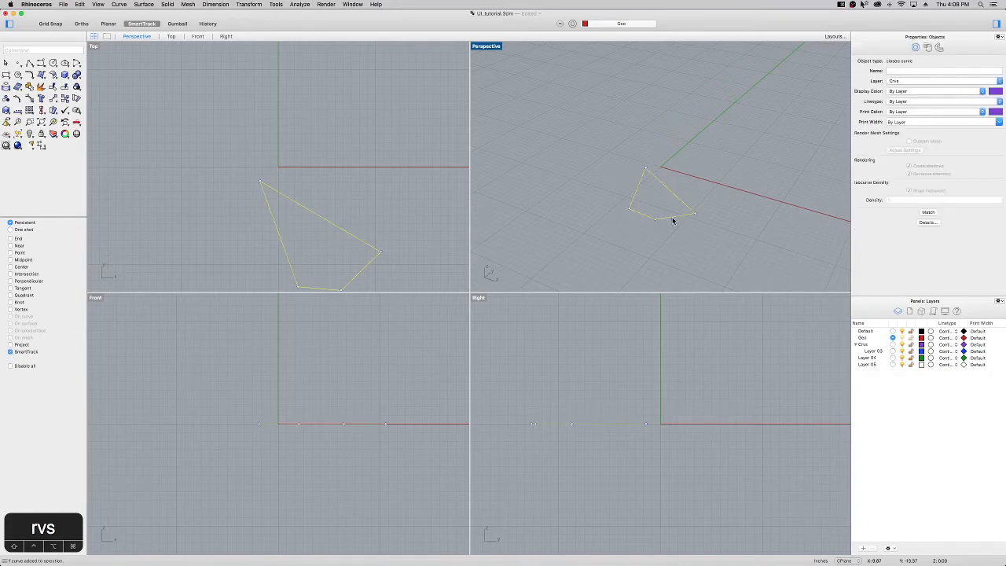
click(755, 246)
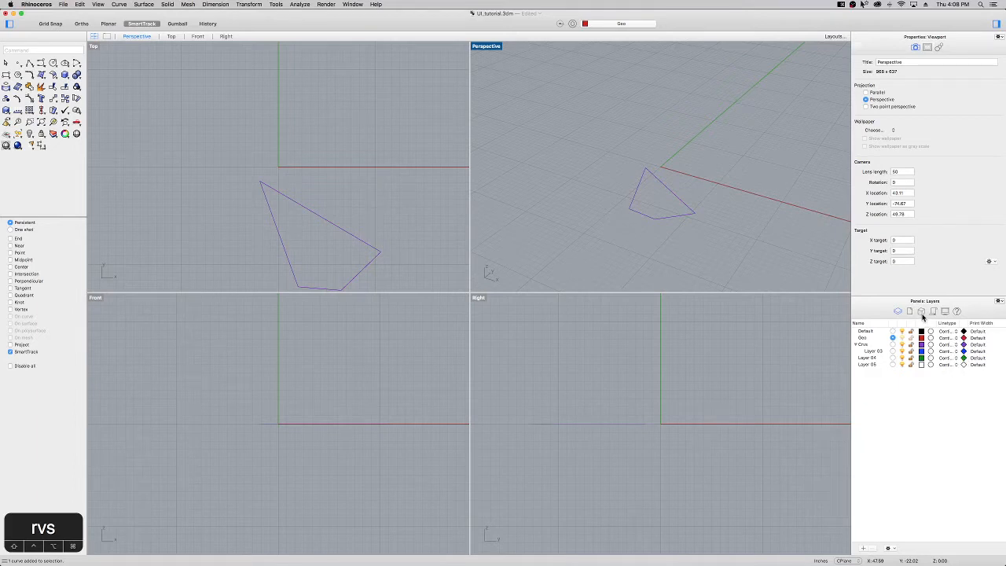
click(947, 312)
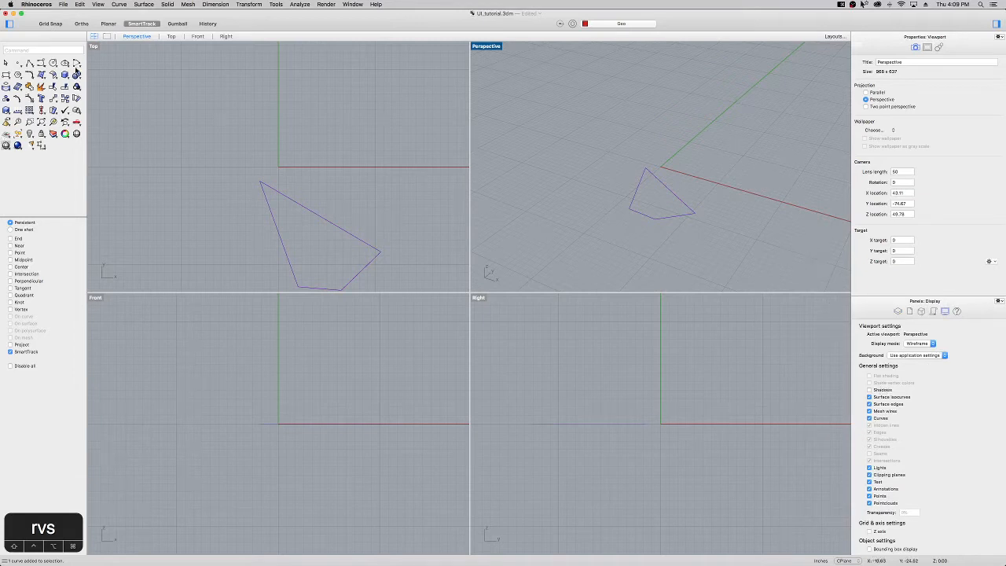
Draw a box on the Geo layer between the red and green axes in the Perspective view and select it
click(65, 75)
click(696, 153)
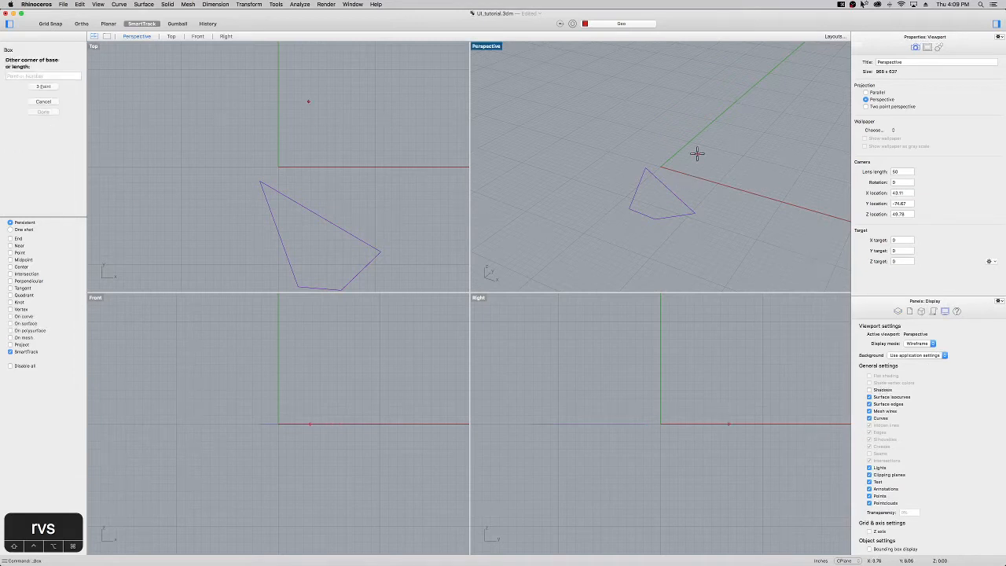
click(730, 180)
click(734, 158)
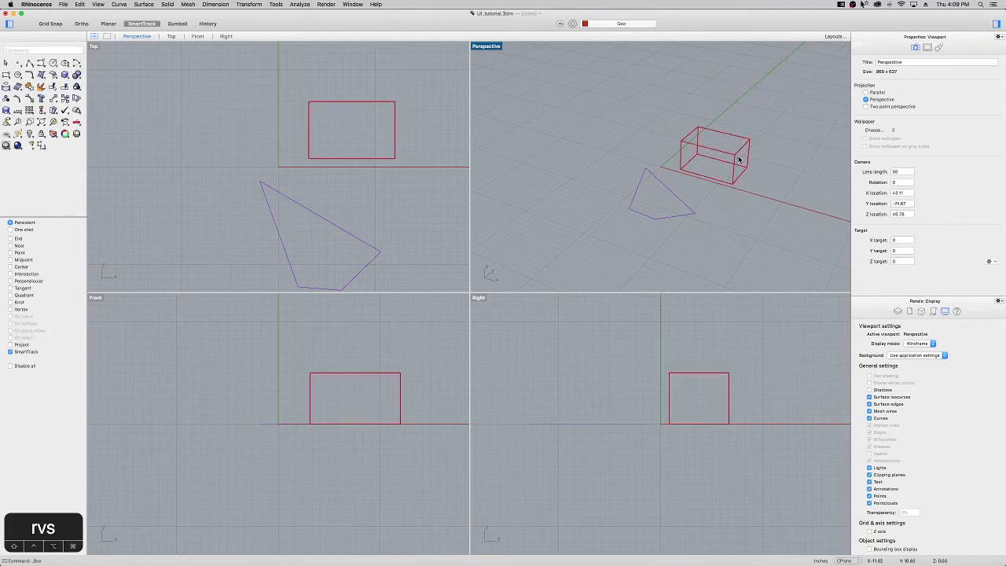
click(736, 159)
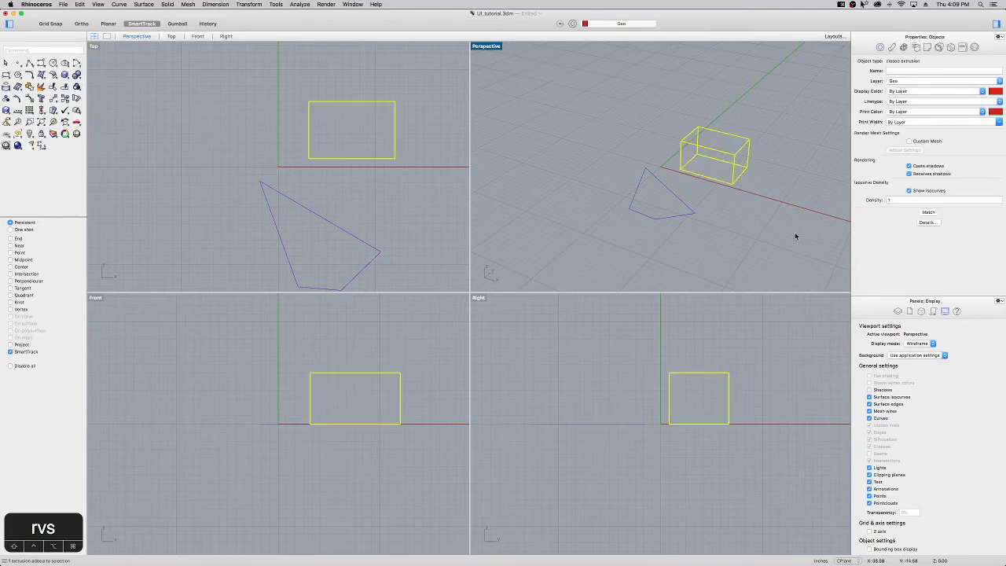
Set the Perspective viewport's display mode to Shaded and deselect the box
right_drag(742, 146, 718, 171)
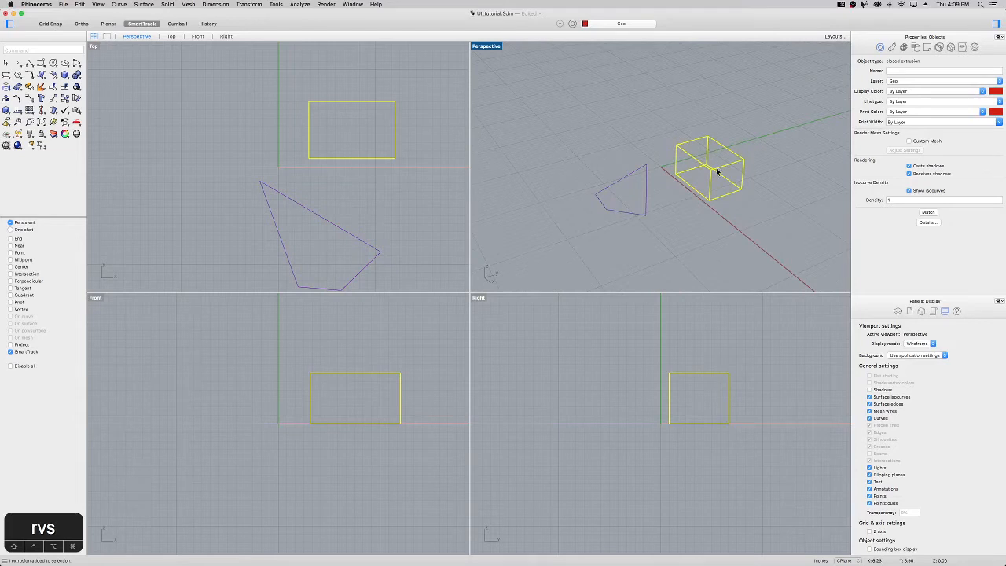
click(922, 344)
click(916, 350)
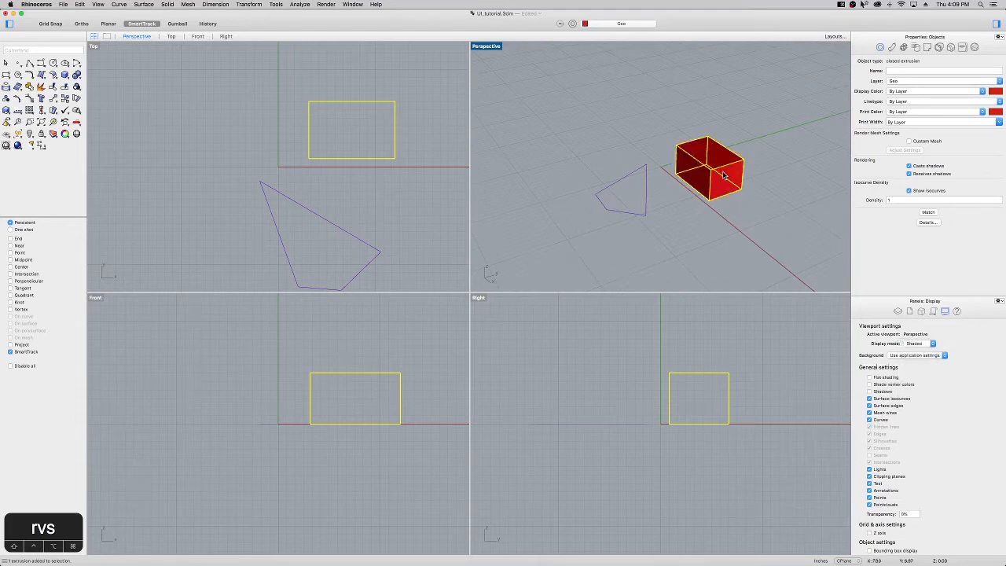
click(773, 165)
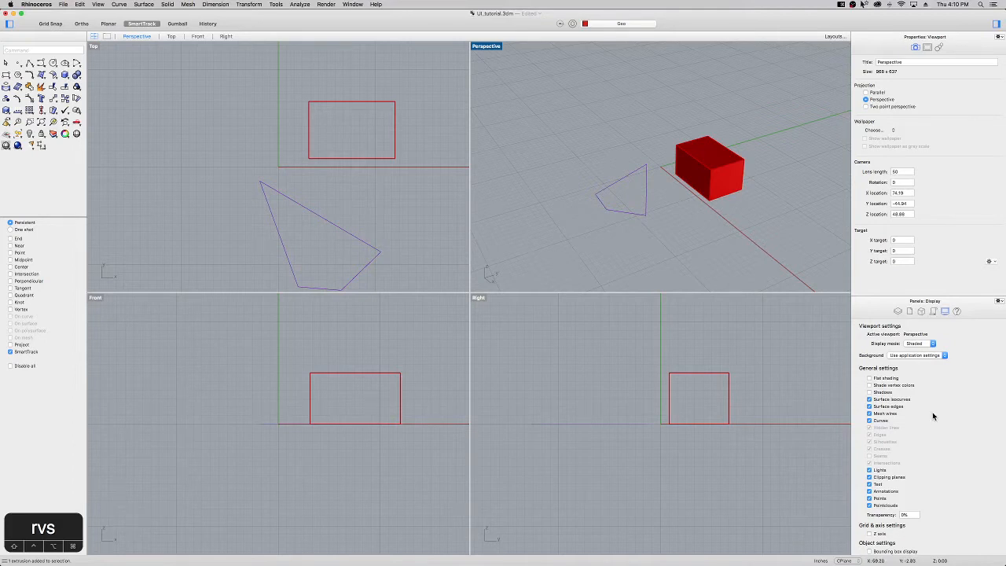
Switch the display of curves off and back on for the Perspective viewport and return to the layer list
click(870, 422)
click(869, 421)
click(899, 312)
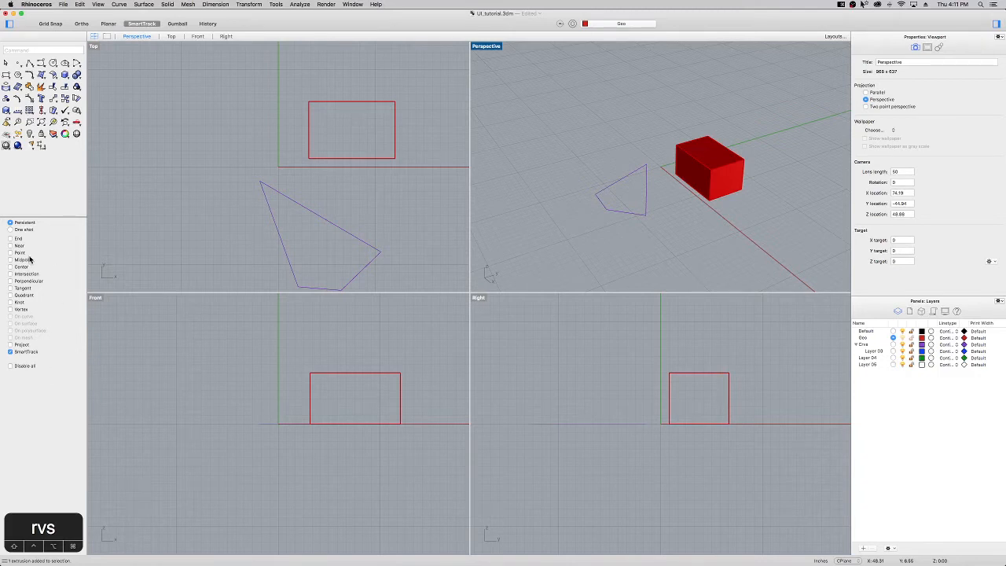
Enable the End, Near, Point, Midpoint, Center, Intersection, Perpendicular, Tangent, Quadrant and Vertex object snaps, toggling Disable all on and off
click(11, 239)
click(10, 245)
click(11, 252)
click(10, 259)
click(11, 266)
click(10, 274)
click(11, 280)
click(11, 287)
click(10, 296)
click(11, 310)
click(11, 366)
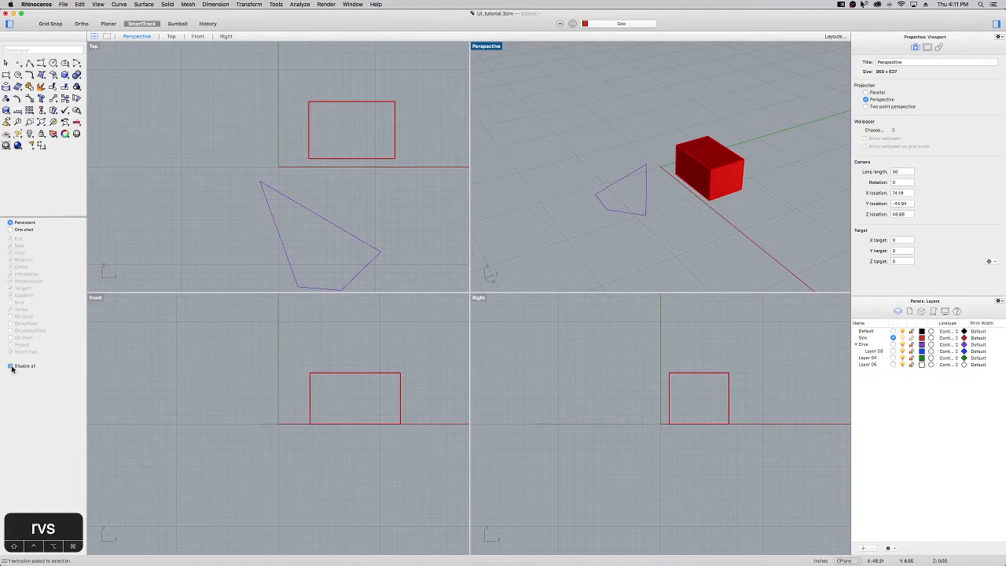
click(10, 367)
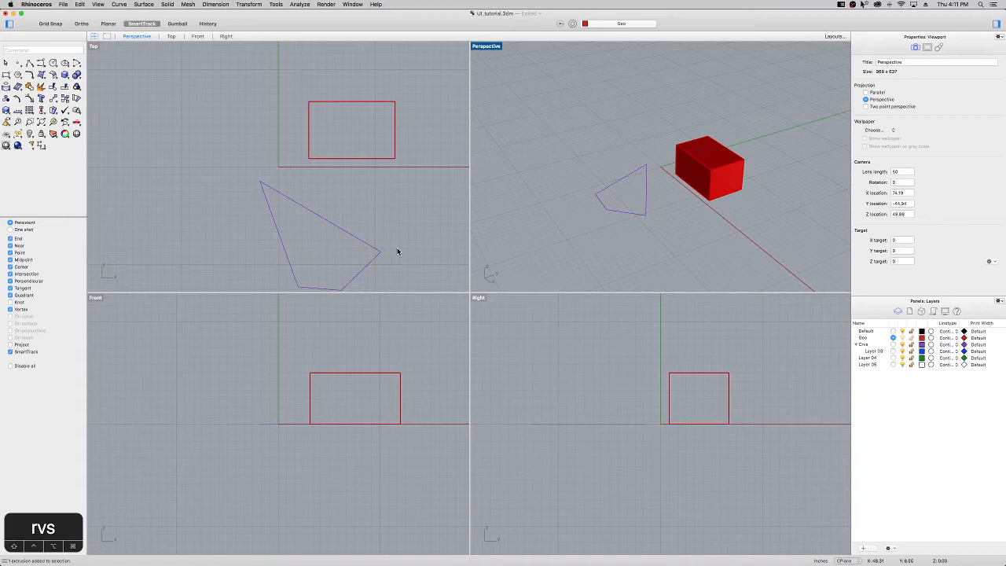
Draw a line in the Top view from a free point beside the polyline, snapping its end to the polyline's nearest corner
text(line)
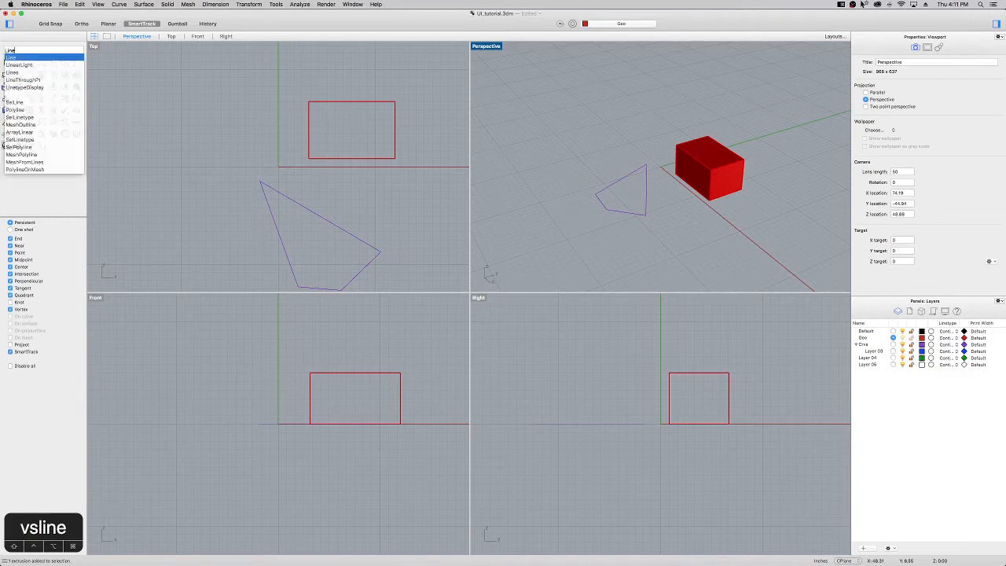
key(Return)
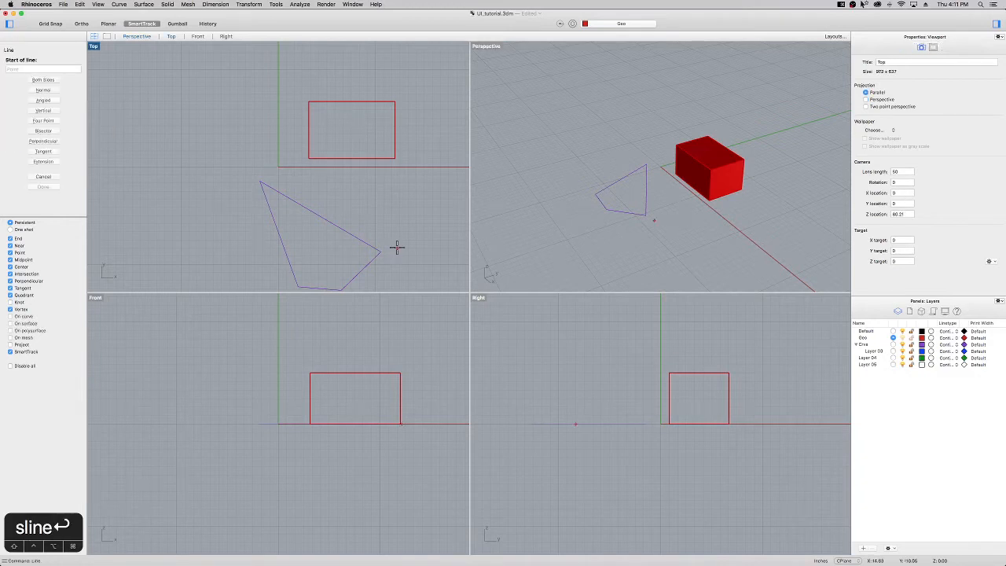
click(424, 204)
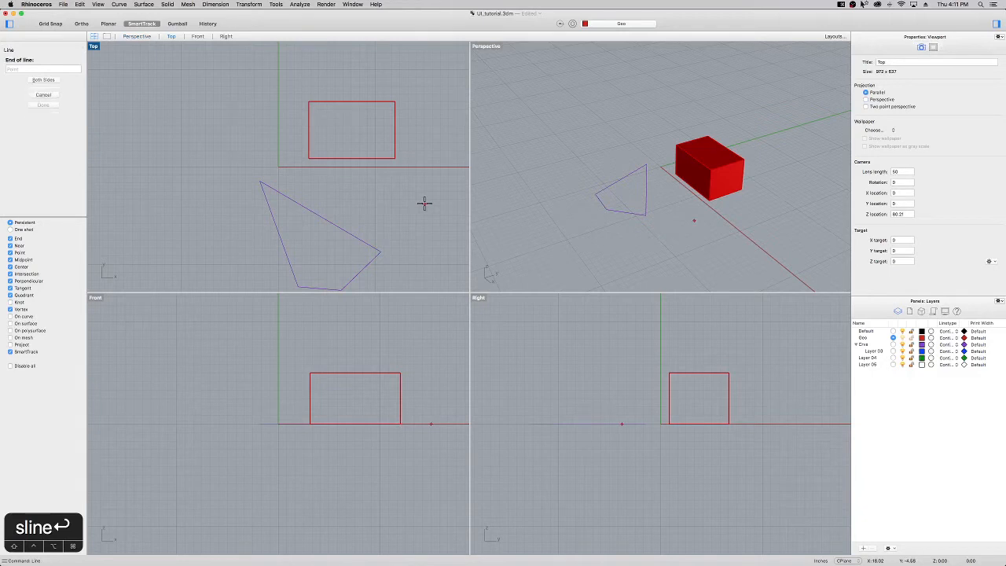
click(383, 249)
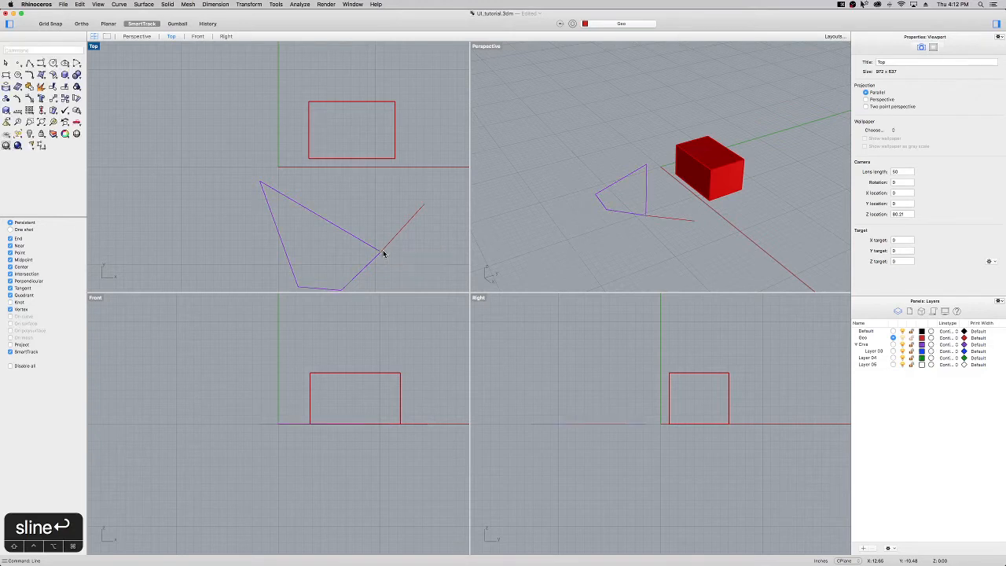
Disable all object snaps and draw a horizontal line about 8 inches long in the Top view, ending beside the red line's upper endpoint
click(10, 366)
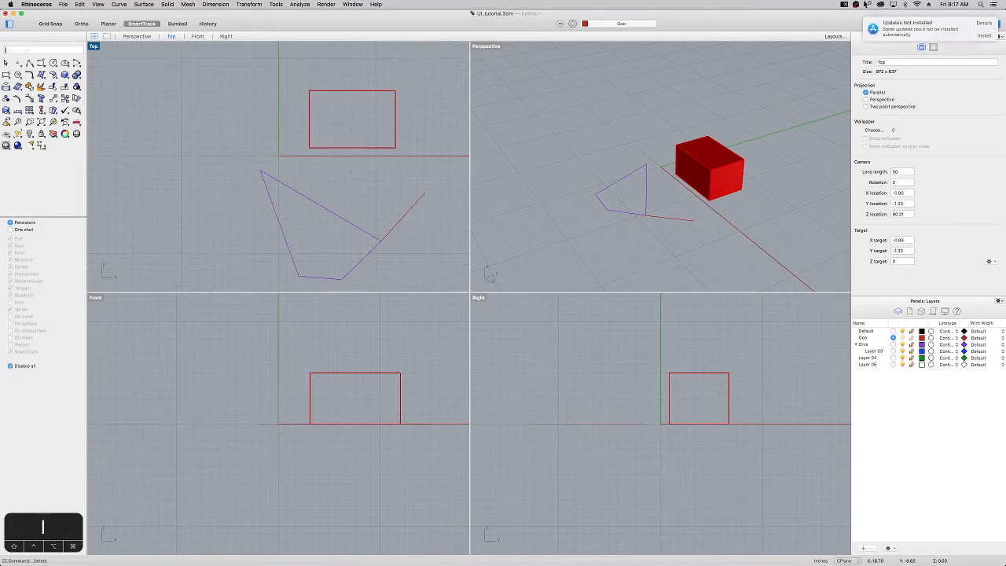
text(line)
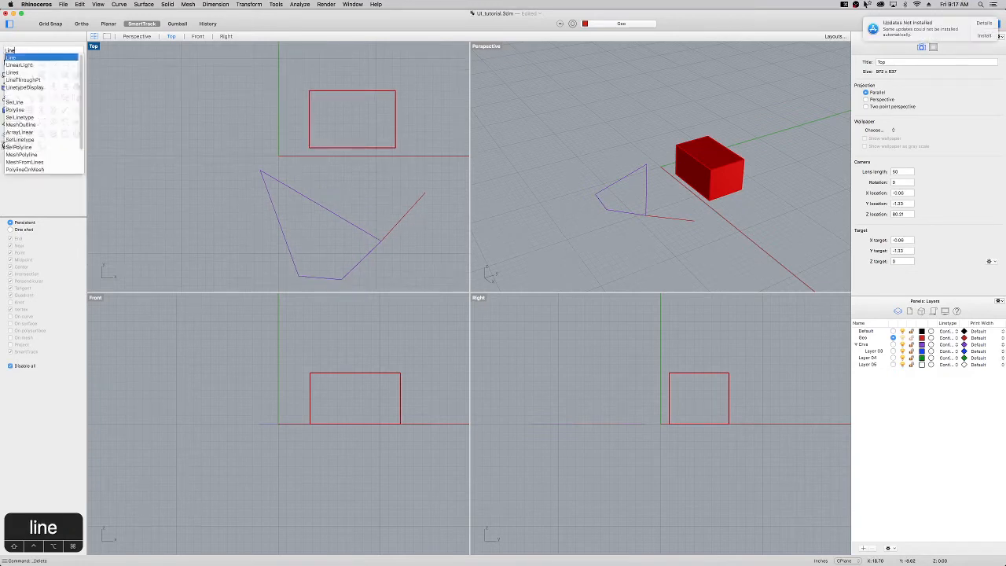
key(Return)
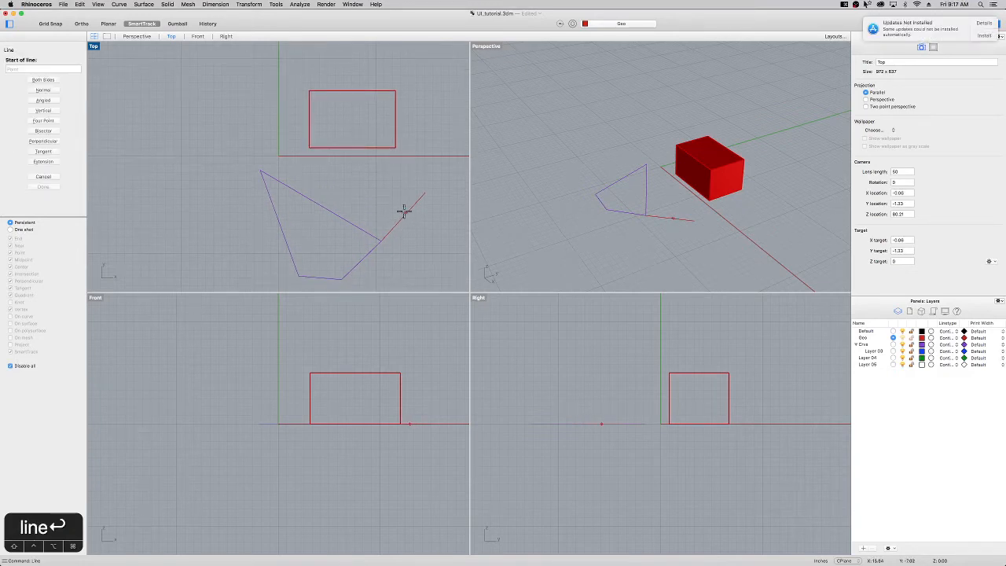
click(360, 190)
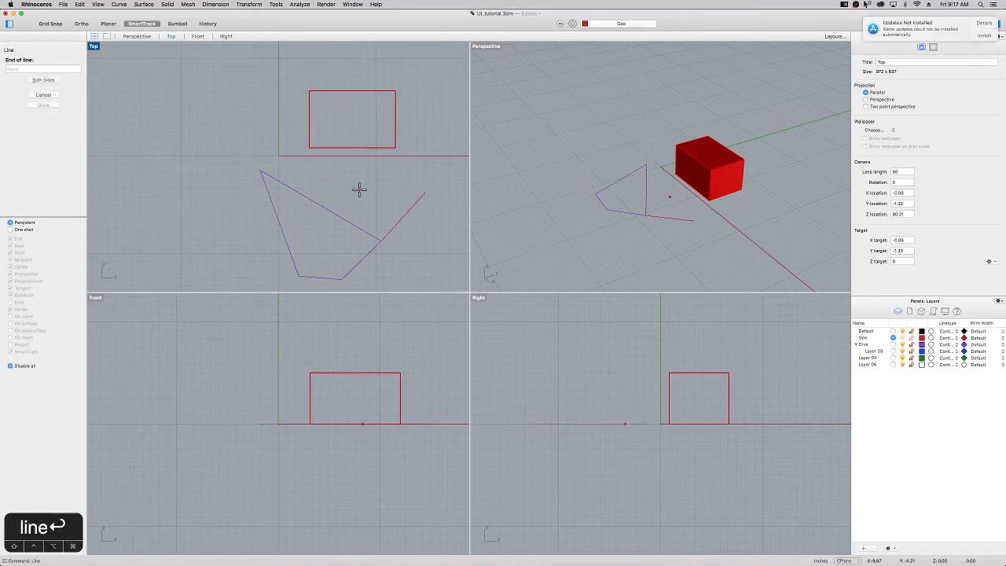
click(425, 190)
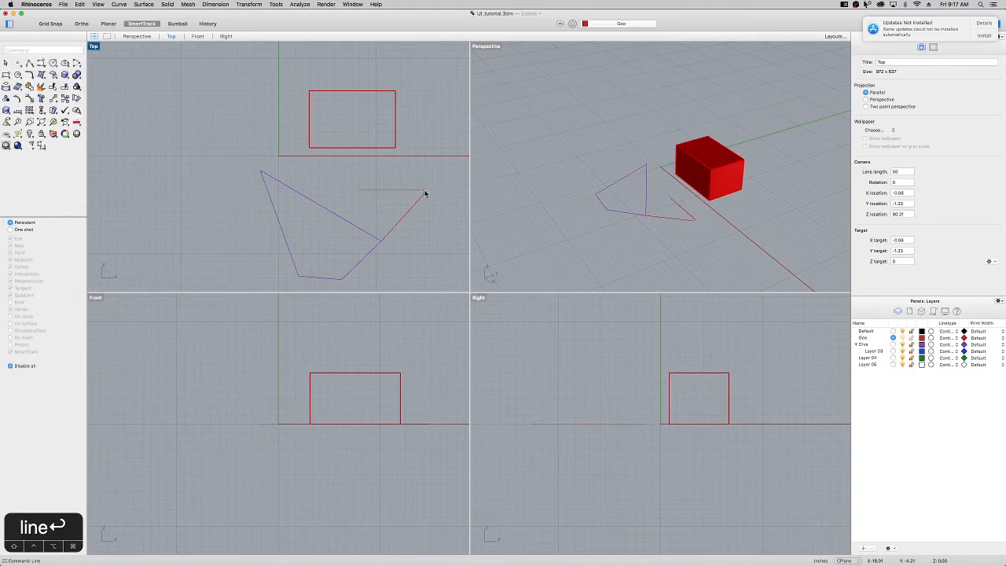
scroll(425, 193, up, 2)
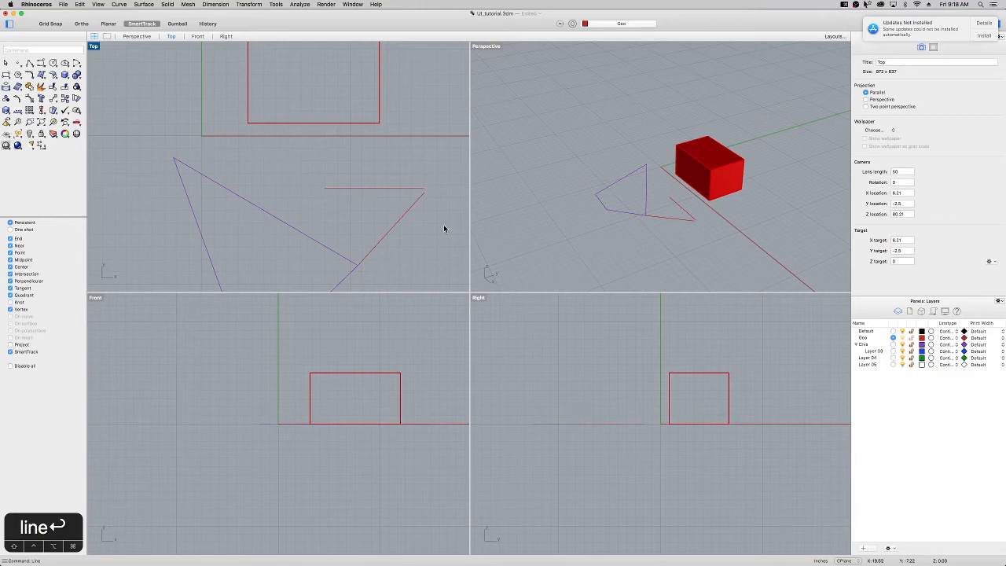
scroll(385, 243, down, 3)
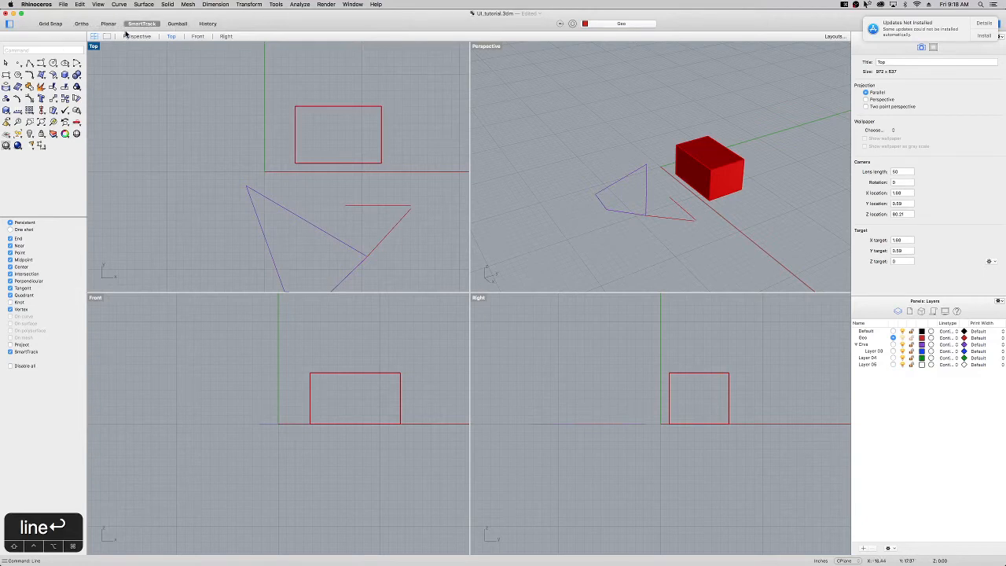
Turn on Grid Snap, track a point location across the Top view grid to the origin, and cancel it with Grid Snap off
click(57, 23)
click(18, 63)
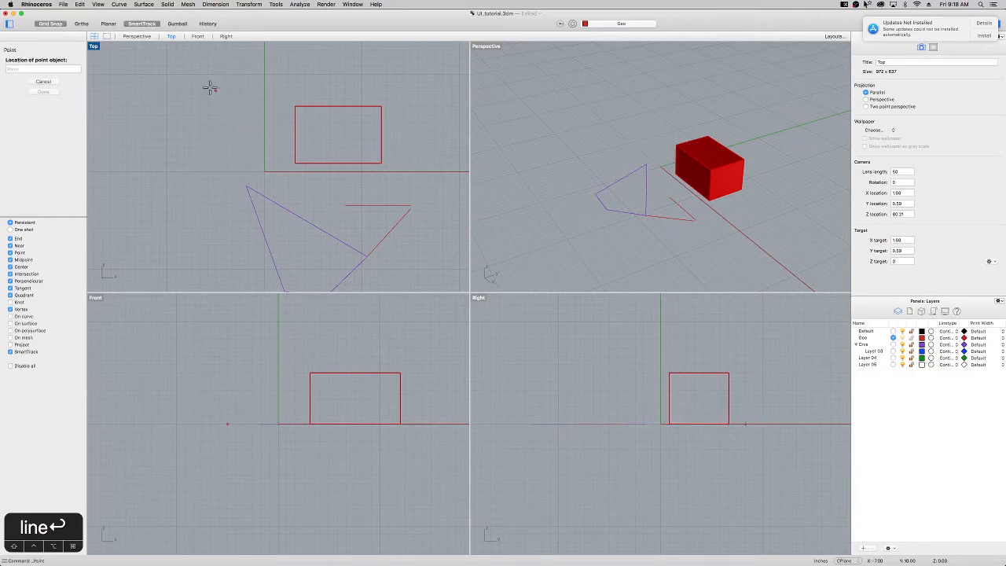
scroll(158, 63, up, 5)
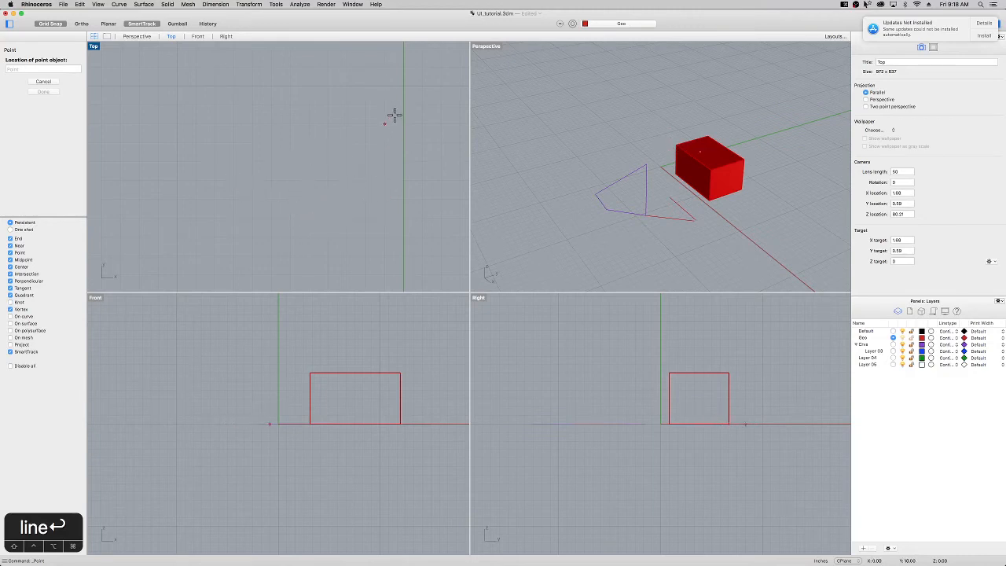
scroll(200, 171, down, 3)
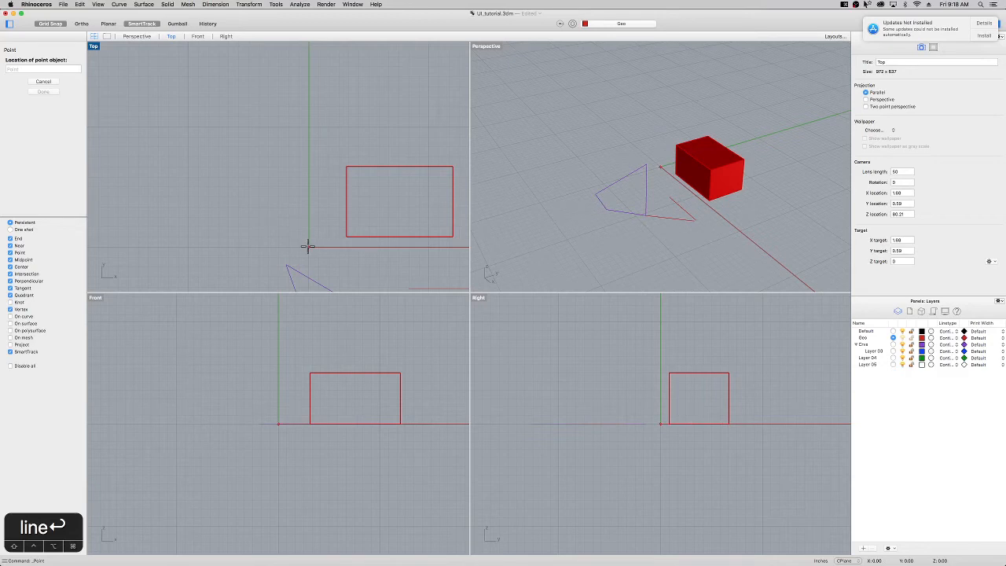
click(49, 25)
click(50, 82)
Turn on Ortho and draw a single vertical polyline segment in the Top view, left of the Y axis
click(82, 24)
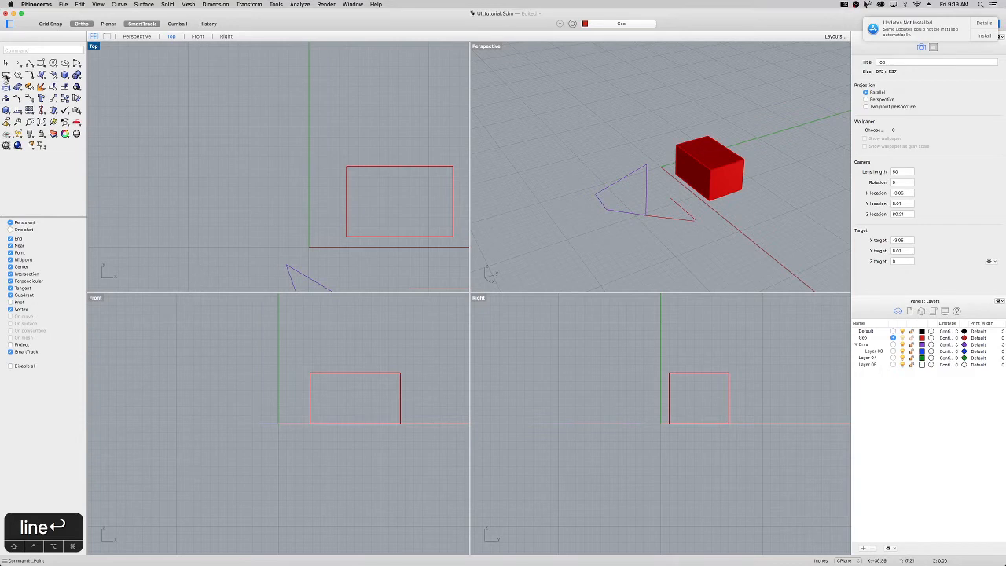
click(29, 63)
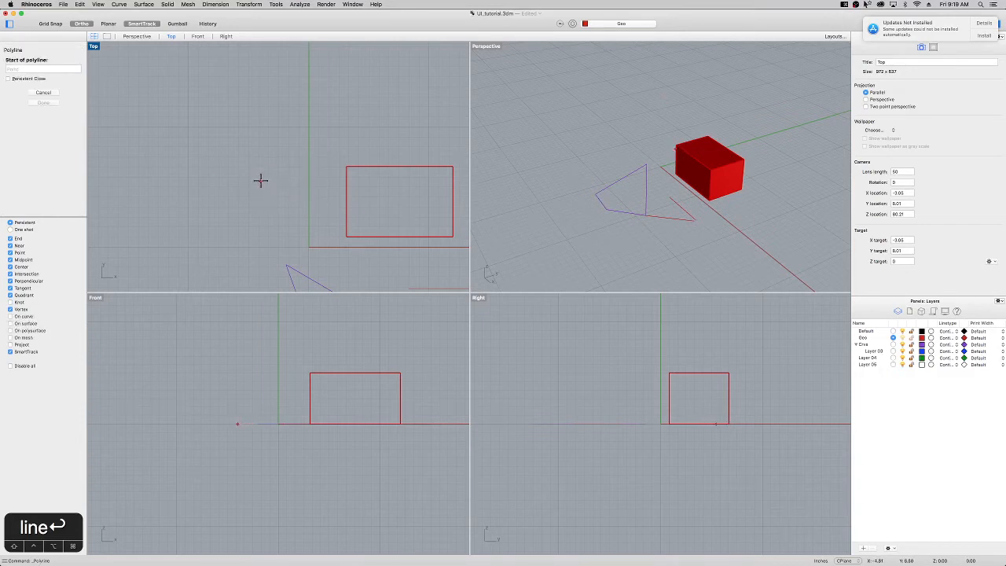
click(251, 186)
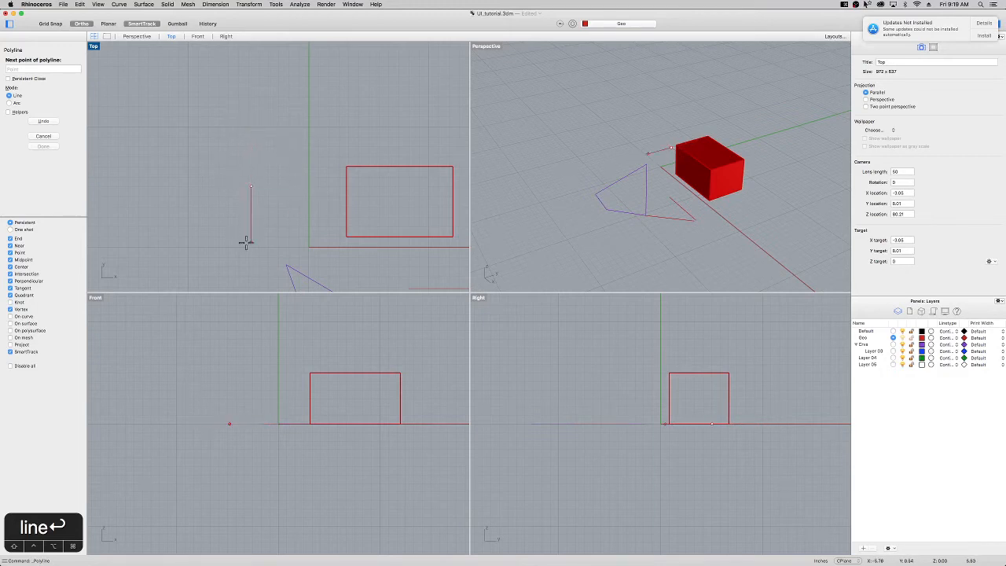
key(shift)
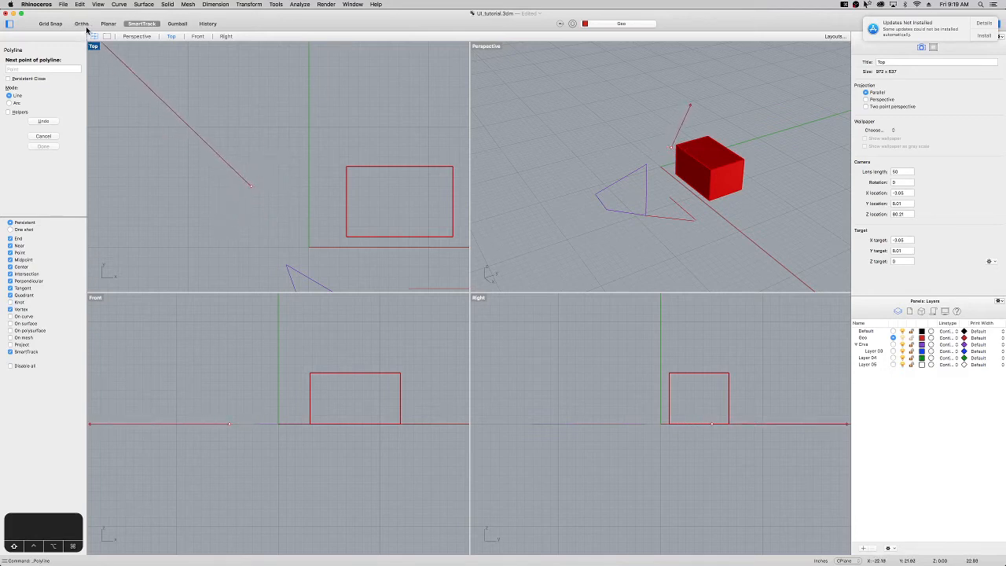
key(F8)
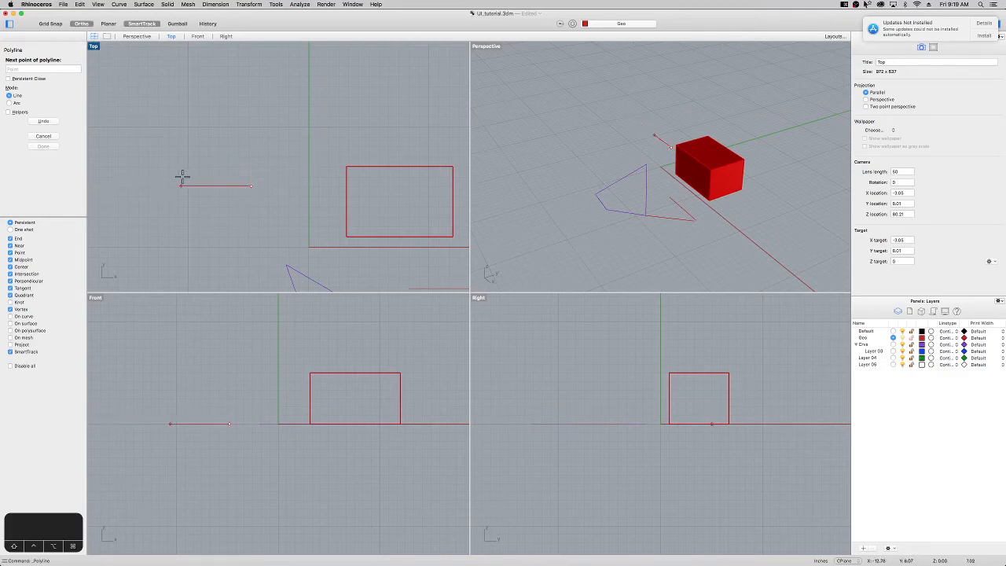
click(253, 139)
key(Return)
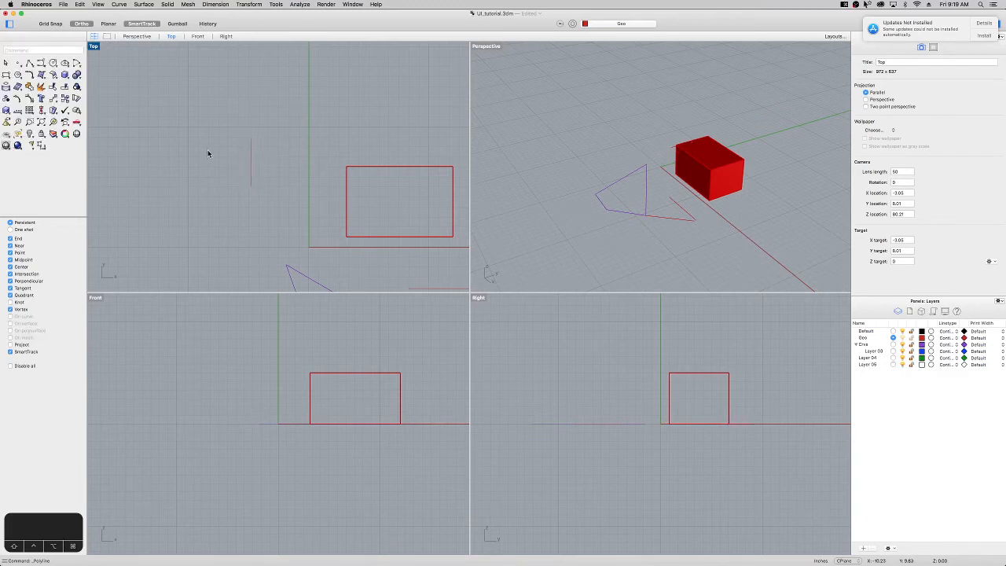
Turn off Ortho and repeat Polyline for a segment near the vertical line, constraining its direction temporarily to right angles
key(F8)
right_click(269, 143)
mouse_move(311, 146)
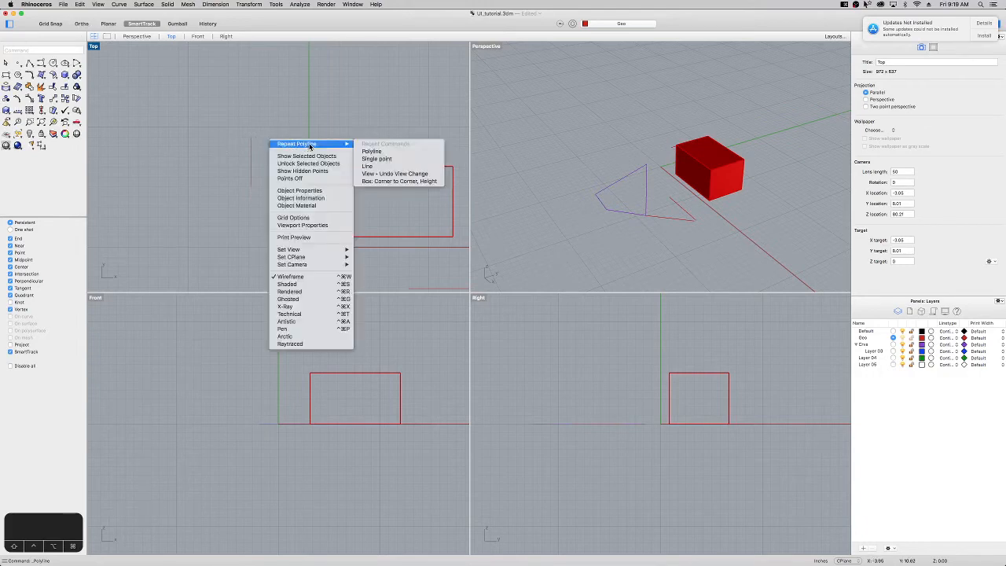
click(371, 151)
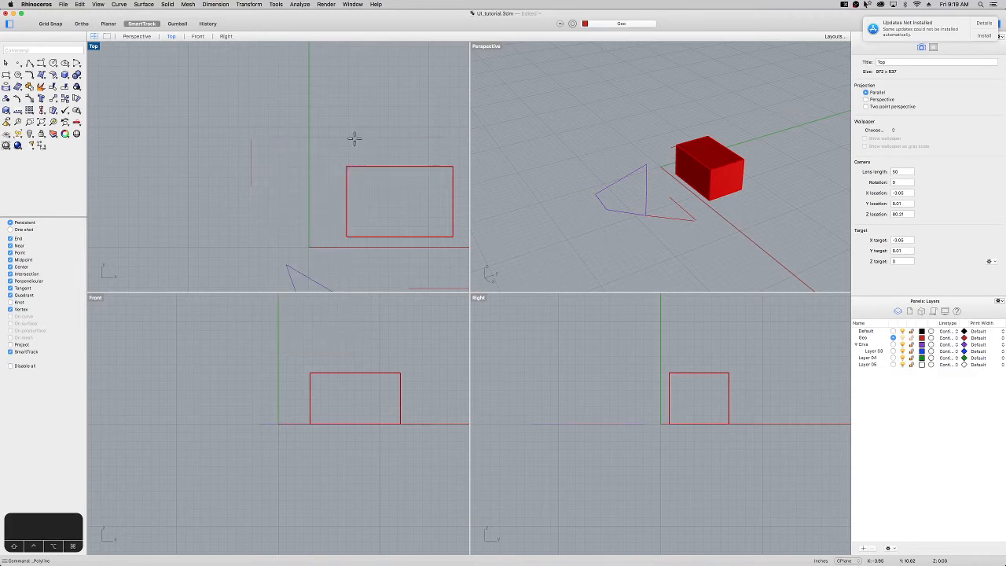
click(205, 193)
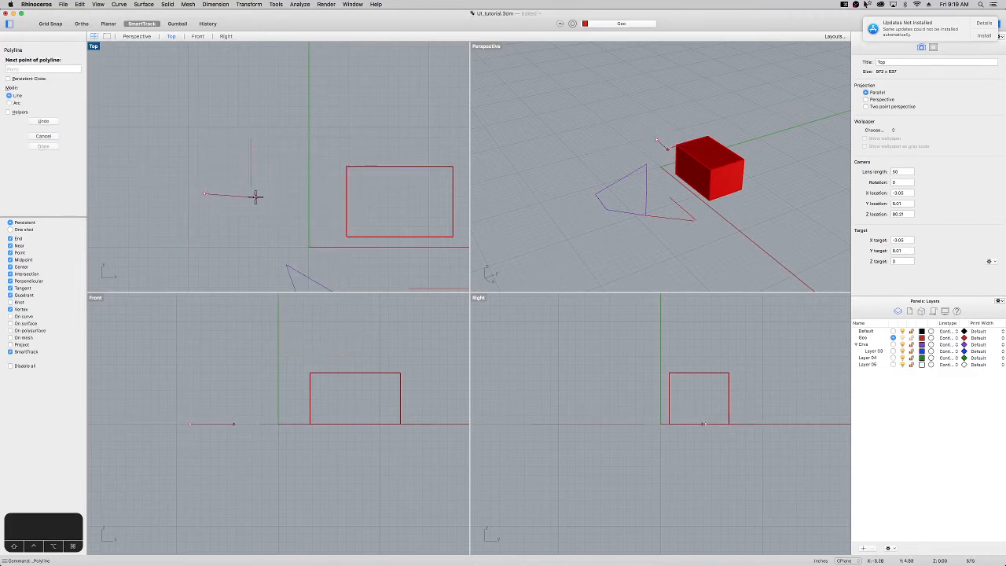
key(shift)
key(shift)
click(268, 191)
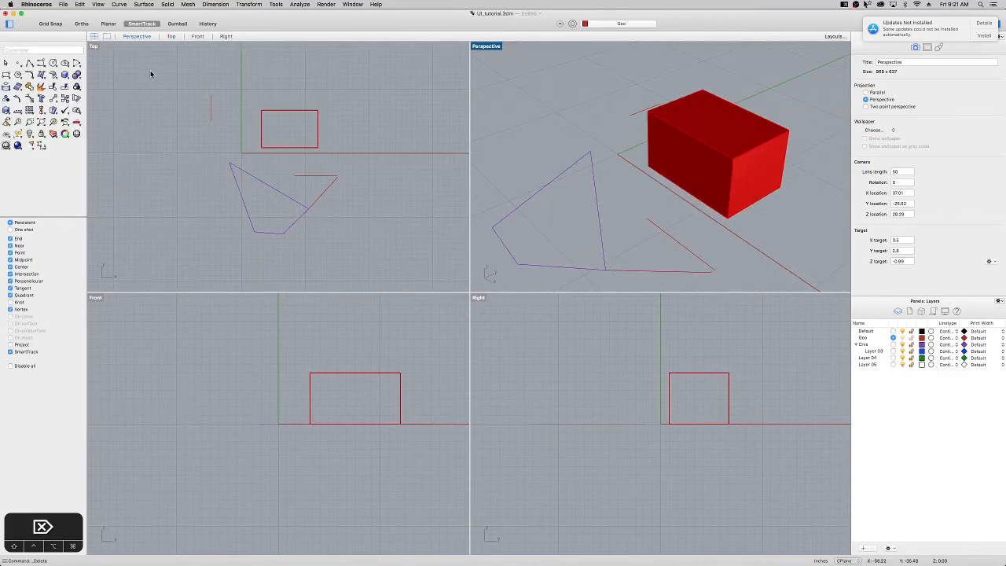
Draw a closed triangular polyline left of the vertical line in the Top view, starting on a SmartTrack tangent from the purple polyline
click(143, 25)
click(29, 65)
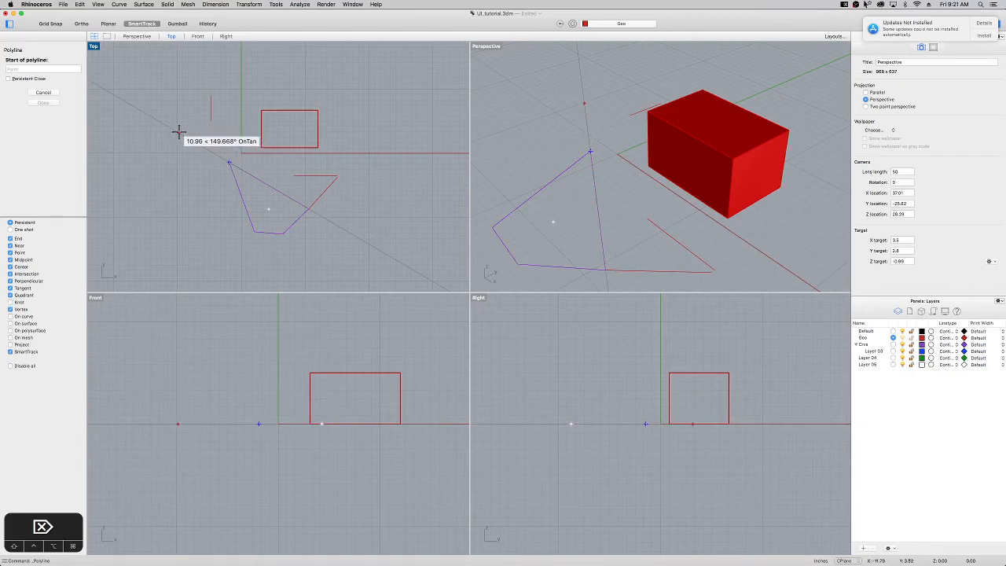
click(179, 132)
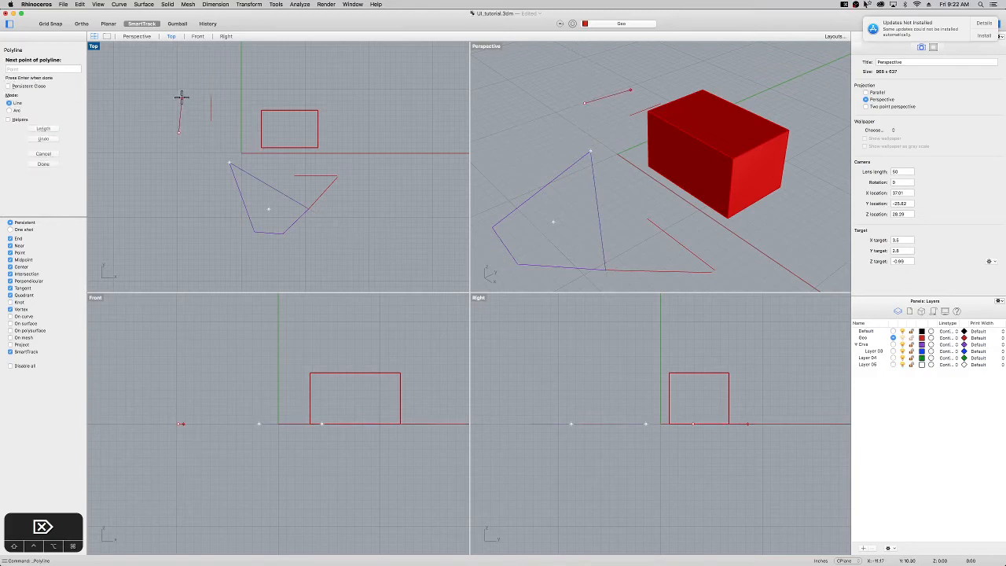
click(182, 98)
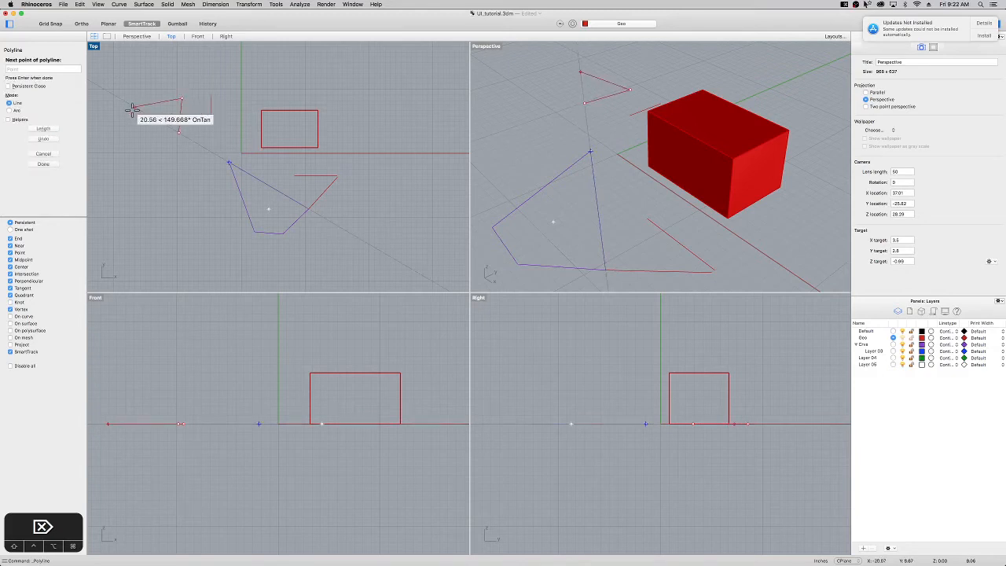
click(124, 102)
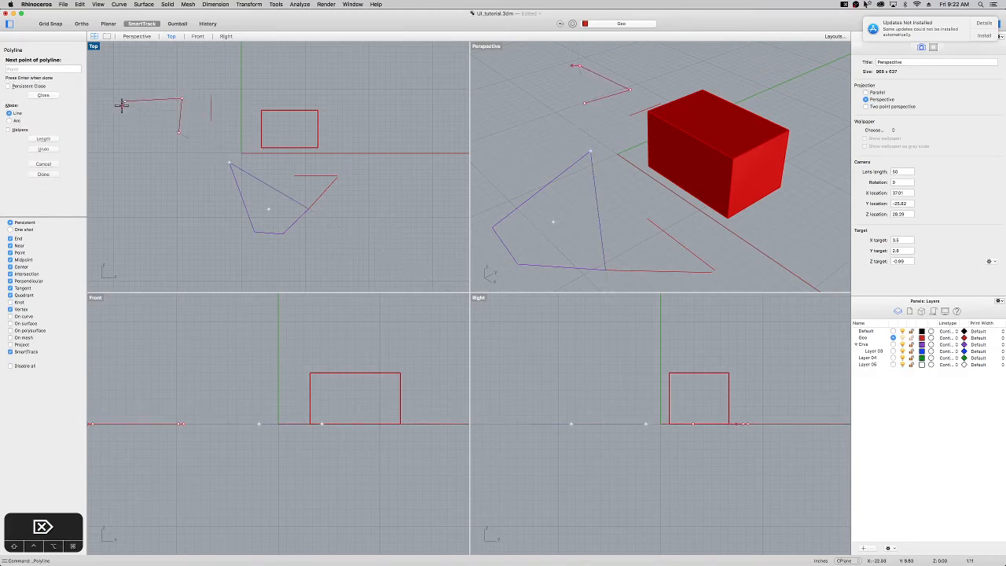
click(179, 133)
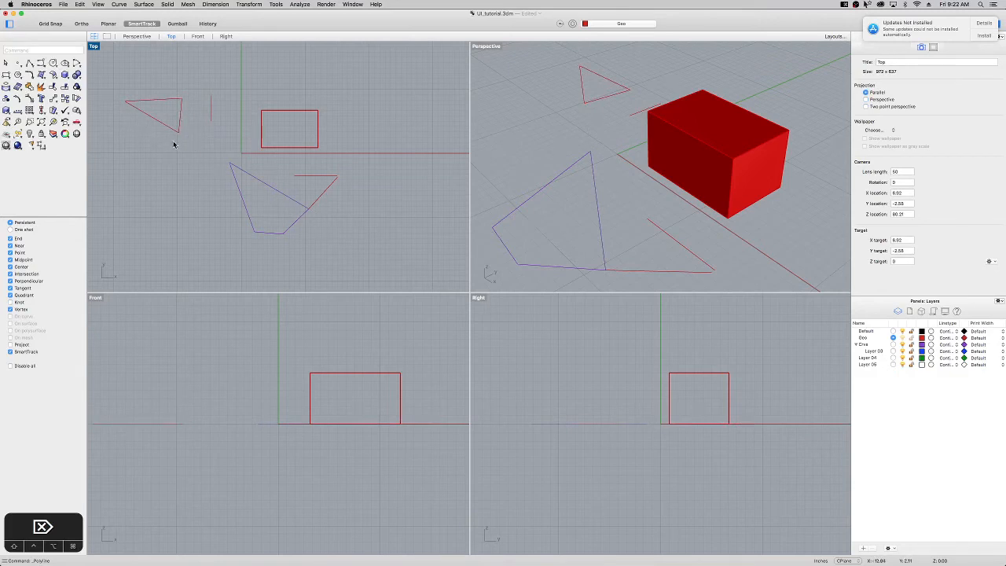
Turn on Gumball and select the red box in the Perspective view
click(176, 23)
click(178, 24)
click(719, 173)
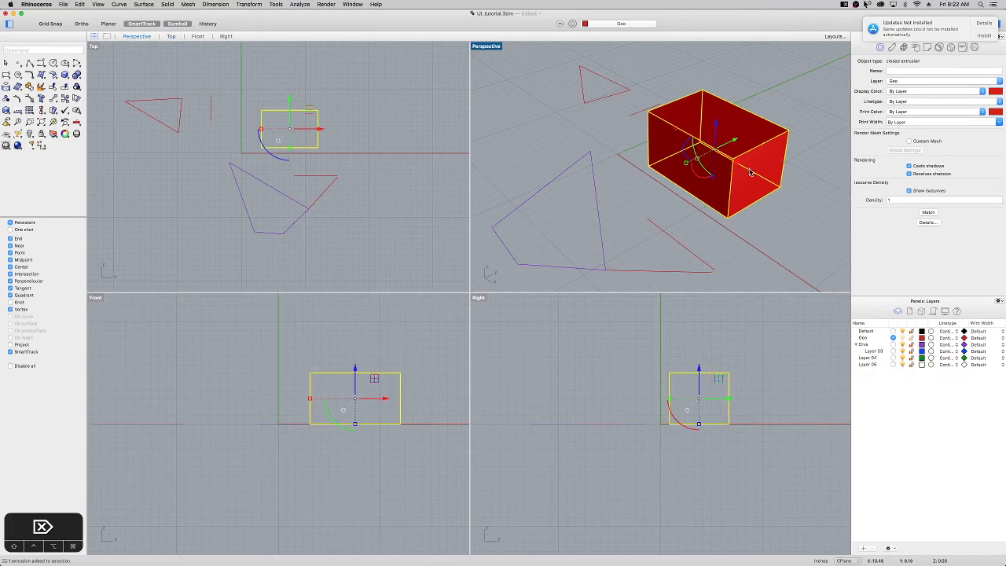
Examine the box's gumball arrows, arcs and scale handles from several angles and distances in the Perspective view
right_drag(750, 172, 724, 196)
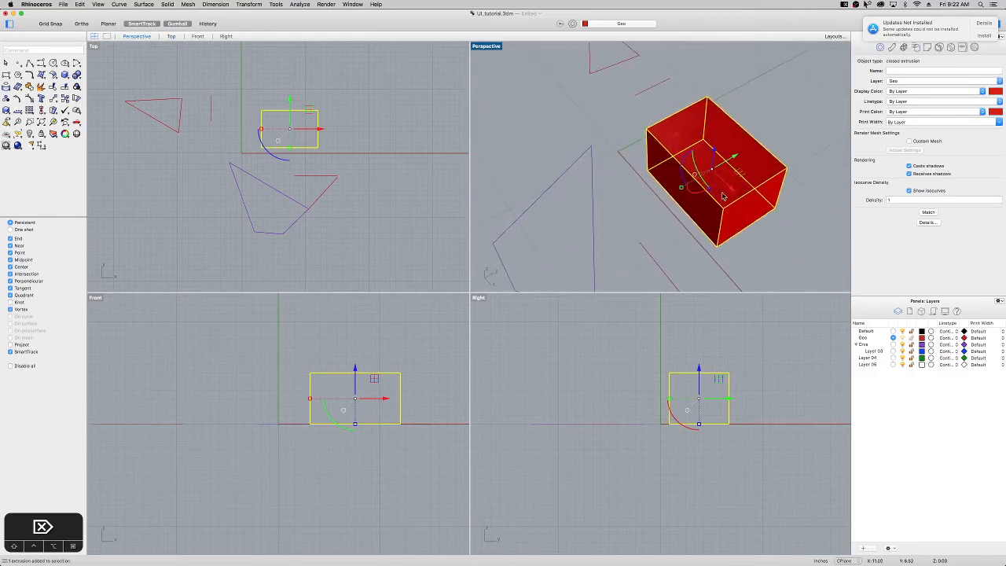
scroll(675, 175, down, 7)
right_drag(675, 176, 702, 145)
scroll(702, 146, up, 9)
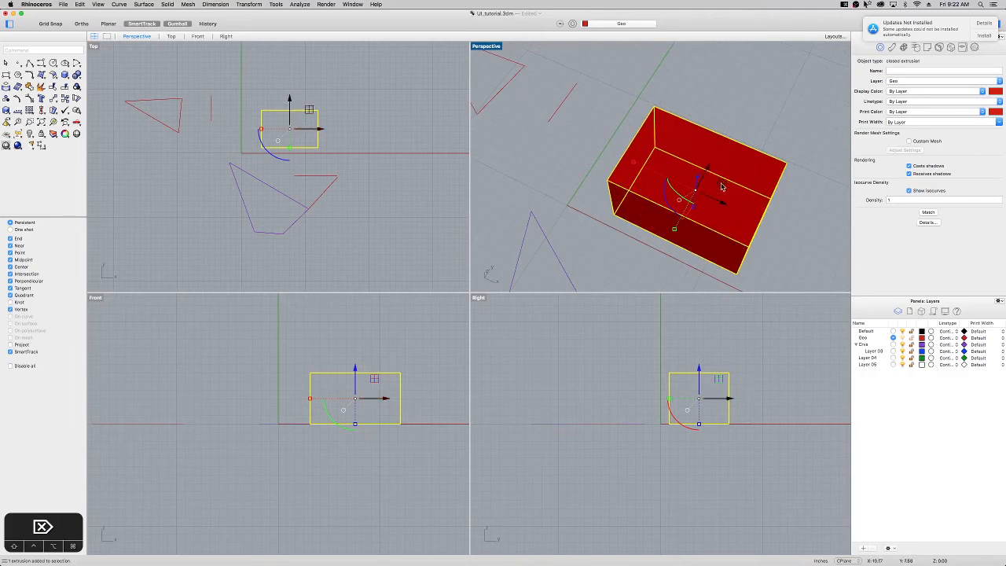
right_drag(724, 186, 706, 181)
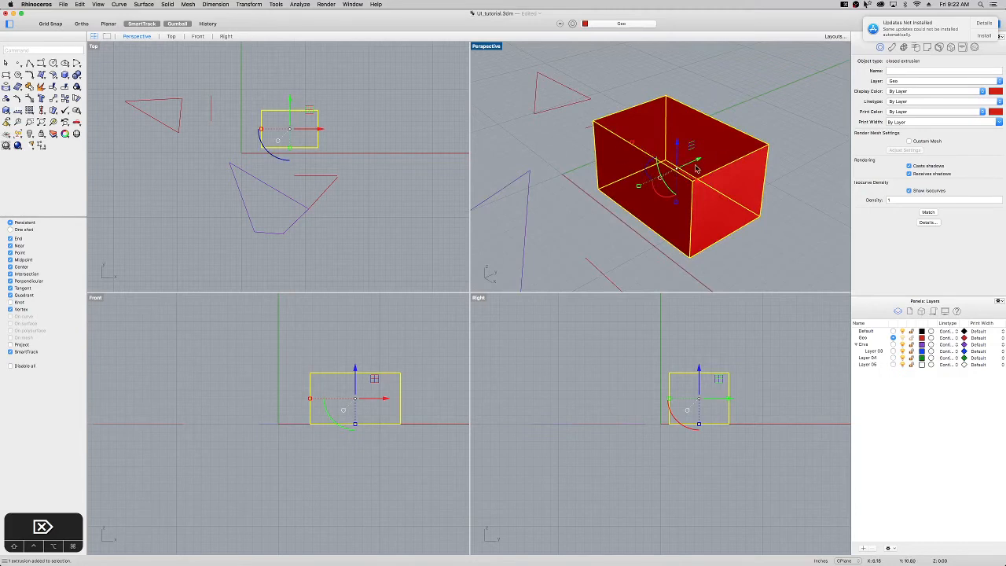
right_drag(696, 168, 664, 189)
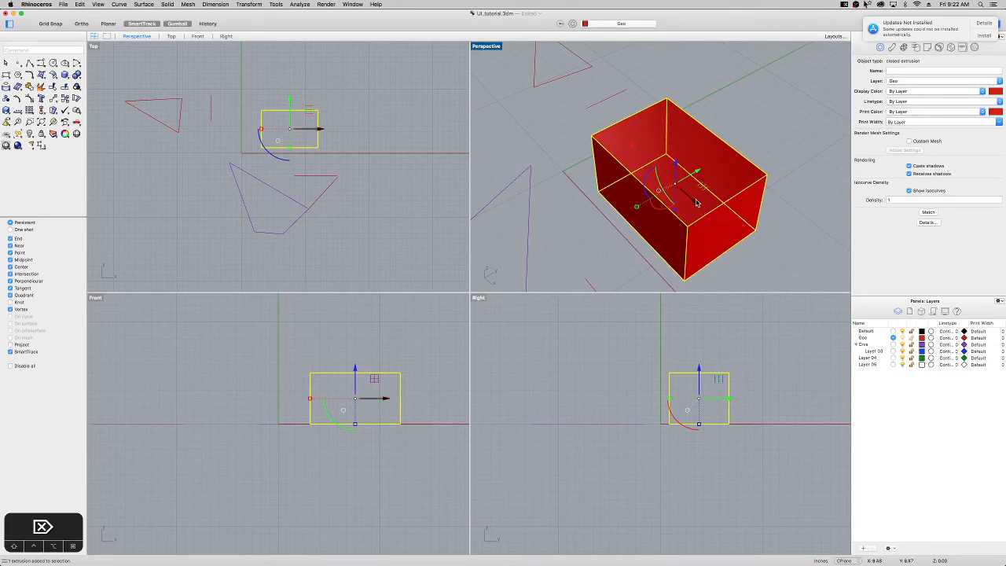
scroll(676, 172, down, 5)
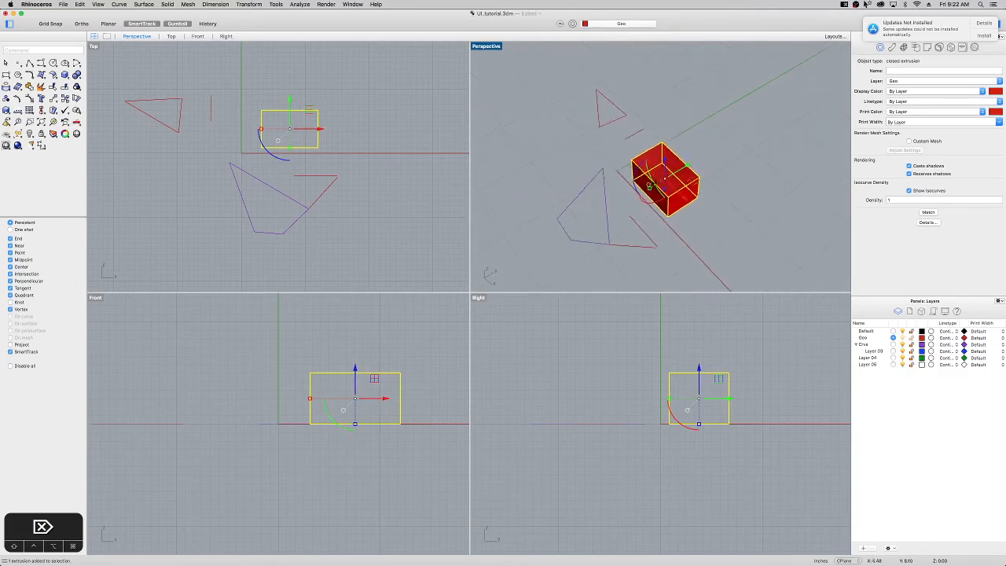
scroll(680, 165, up, 3)
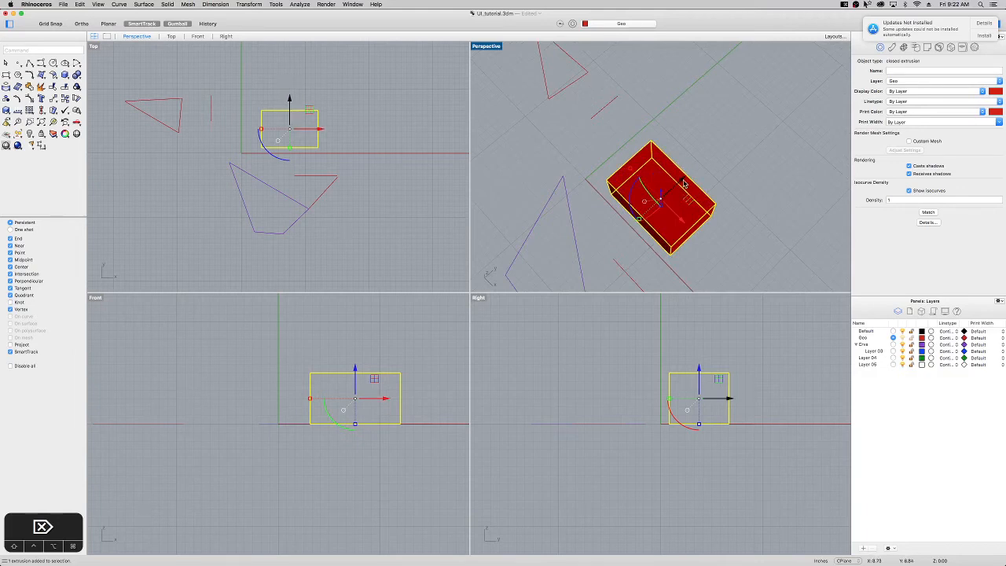
Move the box freehand along the gumball's Y and X axes, and move it exactly 5 inches in the X direction
drag(683, 184, 757, 183)
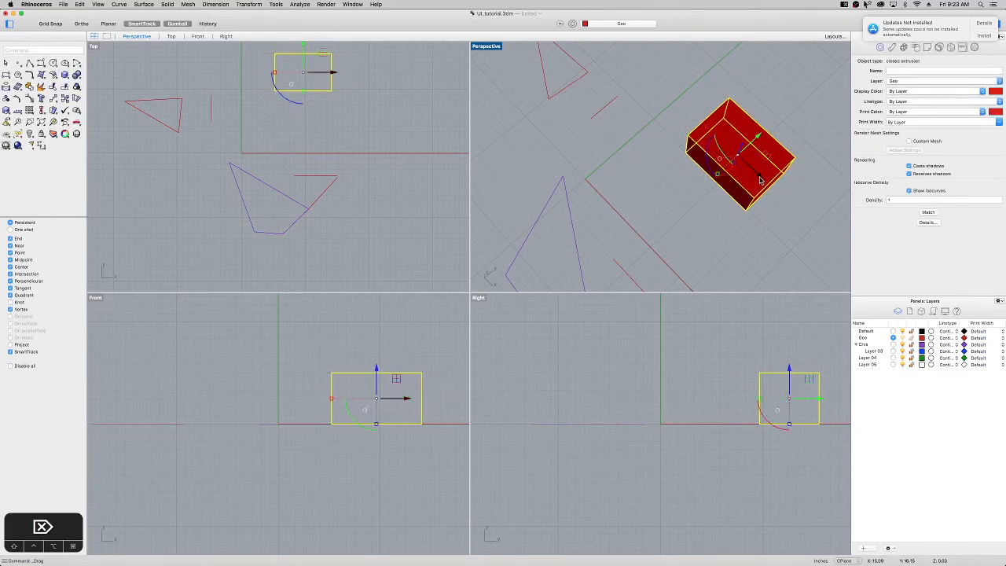
click(761, 180)
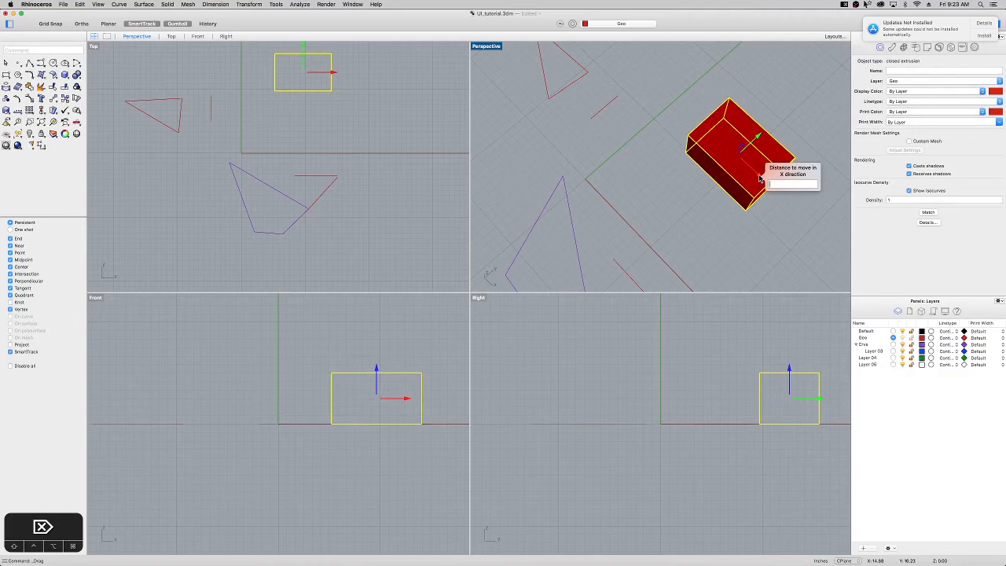
text(5)
key(Return)
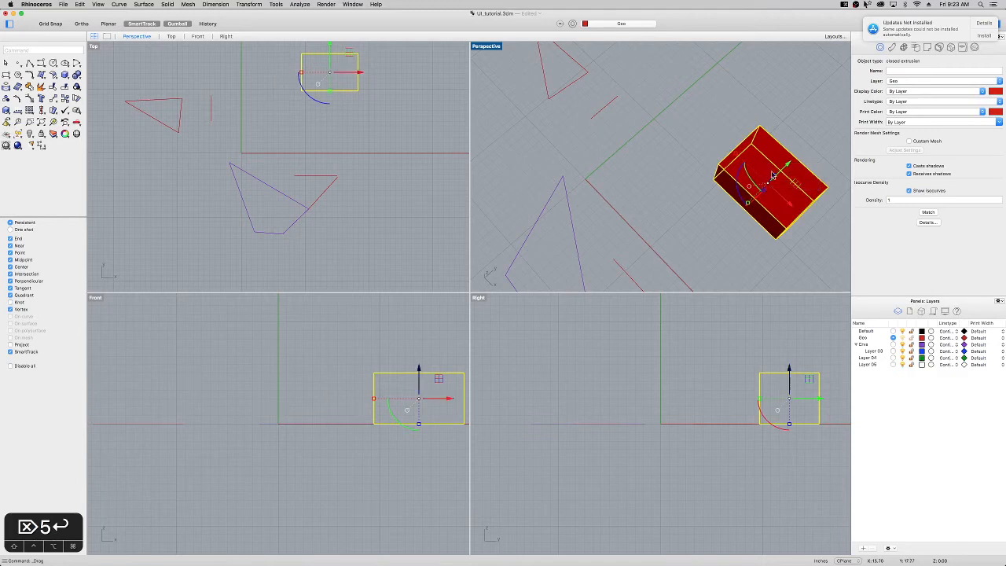
Move the red box freehand in the XY plane and then freely in space by the gumball's plane handle and origin
right_drag(793, 201, 700, 170)
scroll(558, 162, down, 6)
right_drag(560, 162, 696, 211)
scroll(692, 211, up, 5)
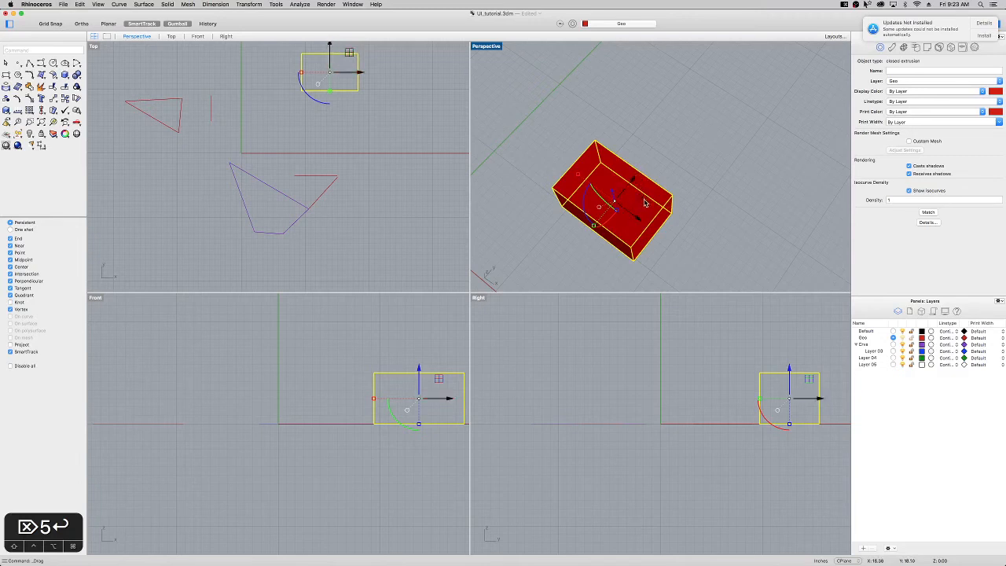
drag(645, 203, 610, 203)
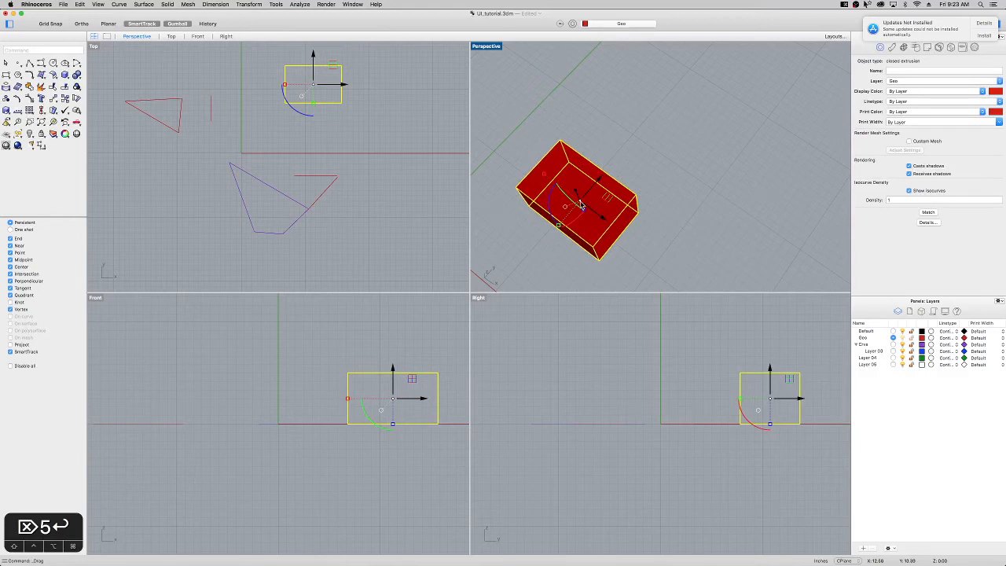
drag(581, 204, 634, 197)
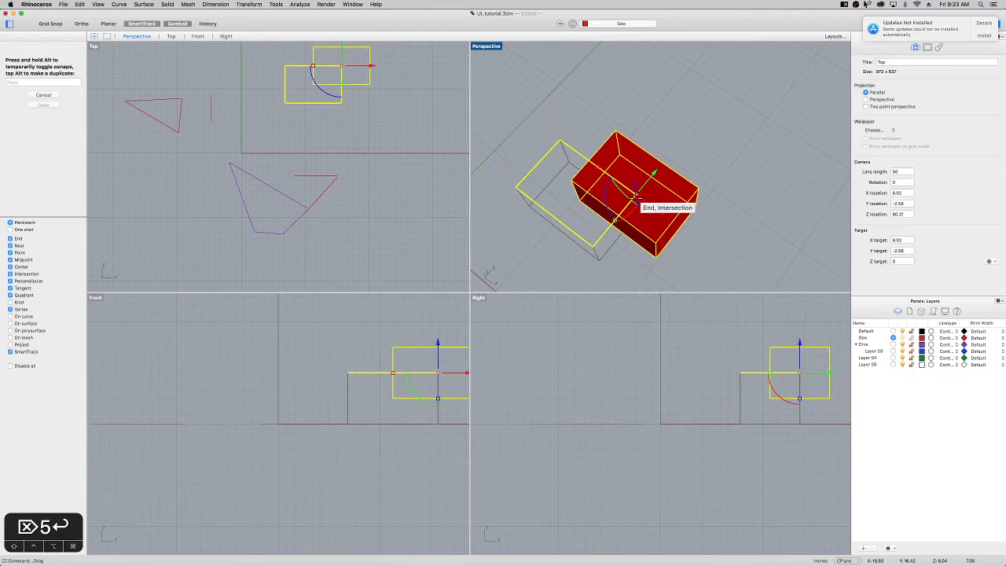
drag(634, 197, 598, 182)
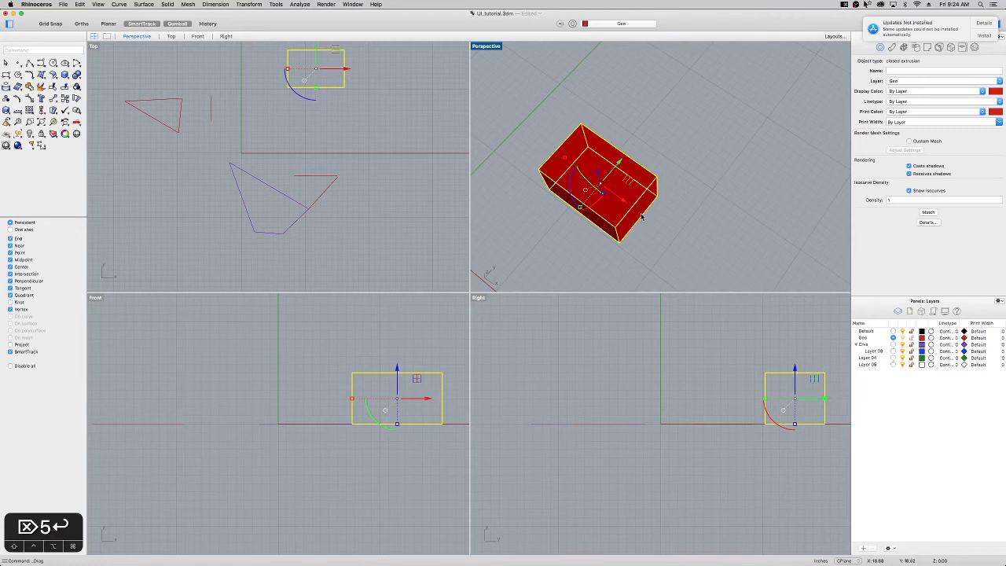
Move the box freehand in the YZ plane using the gumball's plane handle in the Perspective view
right_drag(694, 222, 660, 165)
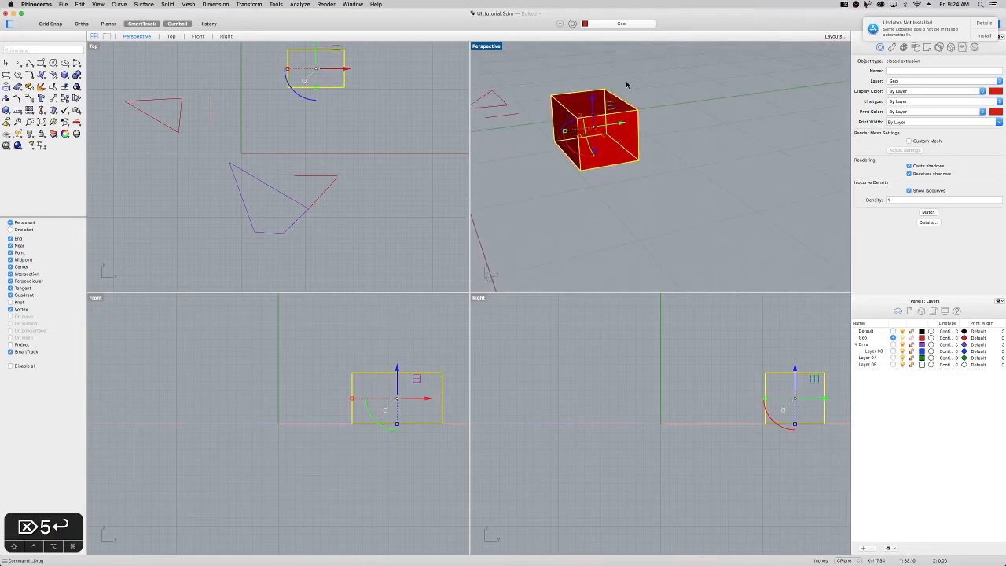
scroll(618, 75, up, 8)
drag(582, 192, 660, 171)
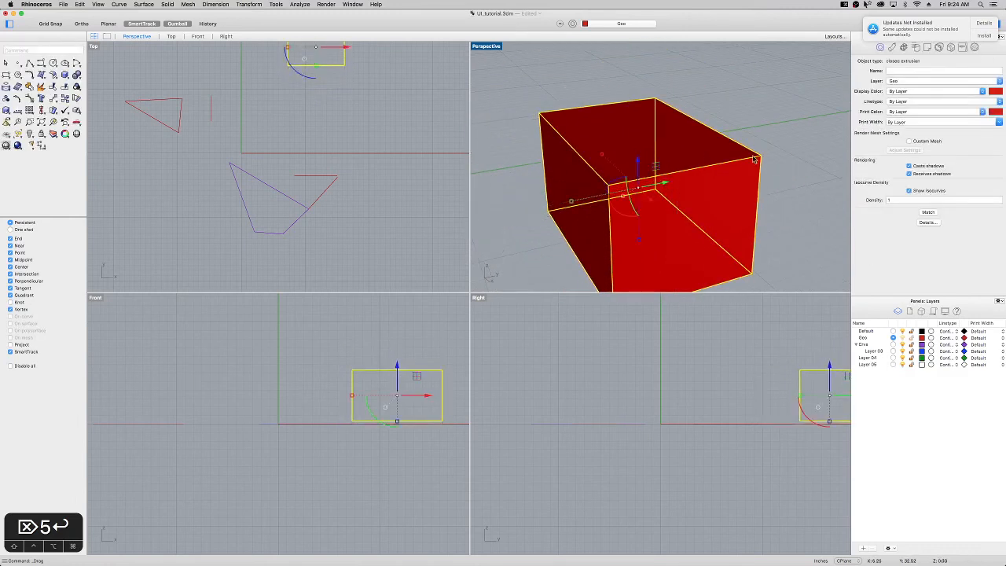
scroll(756, 163, down, 3)
Rotate the box freehand about the gumball's Z axis, and rotate it exactly 90 degrees about the same axis
right_drag(750, 173, 713, 217)
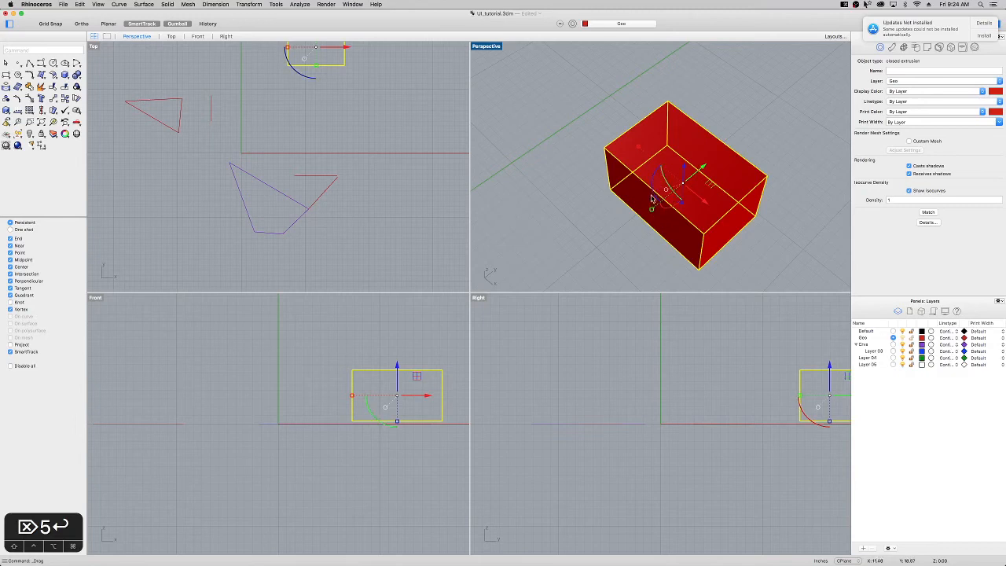
drag(654, 196, 761, 179)
drag(757, 201, 683, 220)
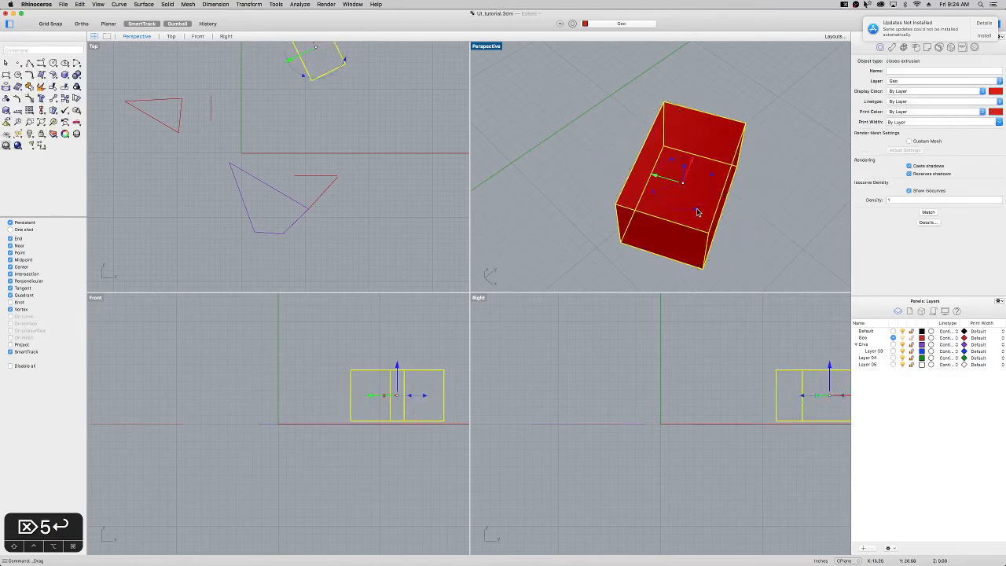
click(697, 211)
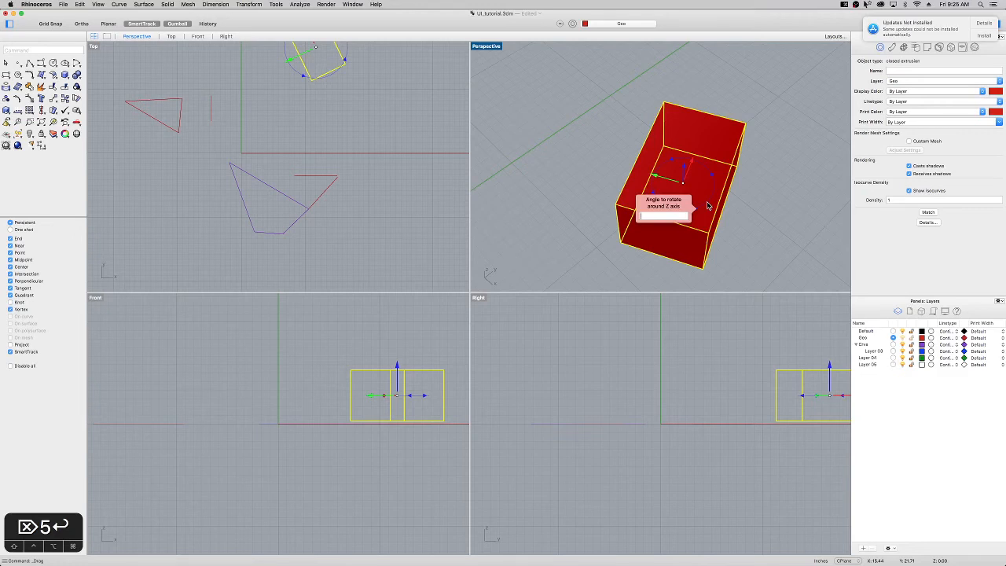
text(90)
key(Return)
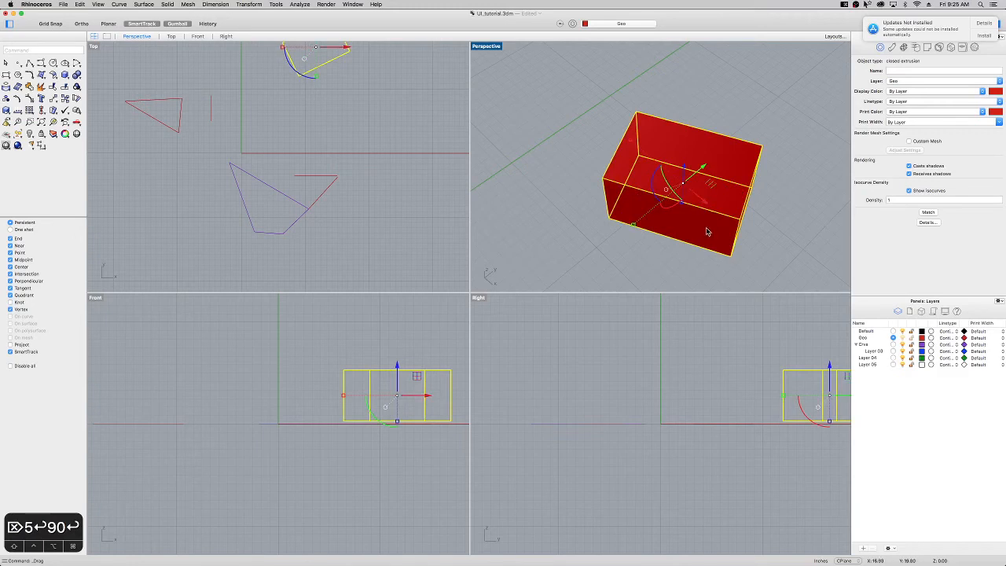
Deselect and reselect the box, and scale it down slightly in all directions with a gumball scale handle
click(649, 274)
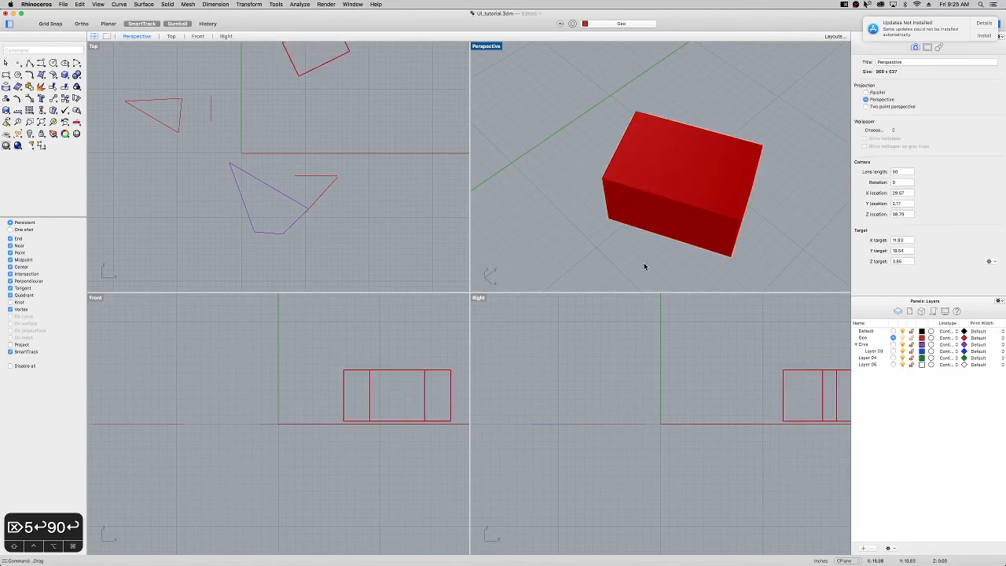
click(670, 194)
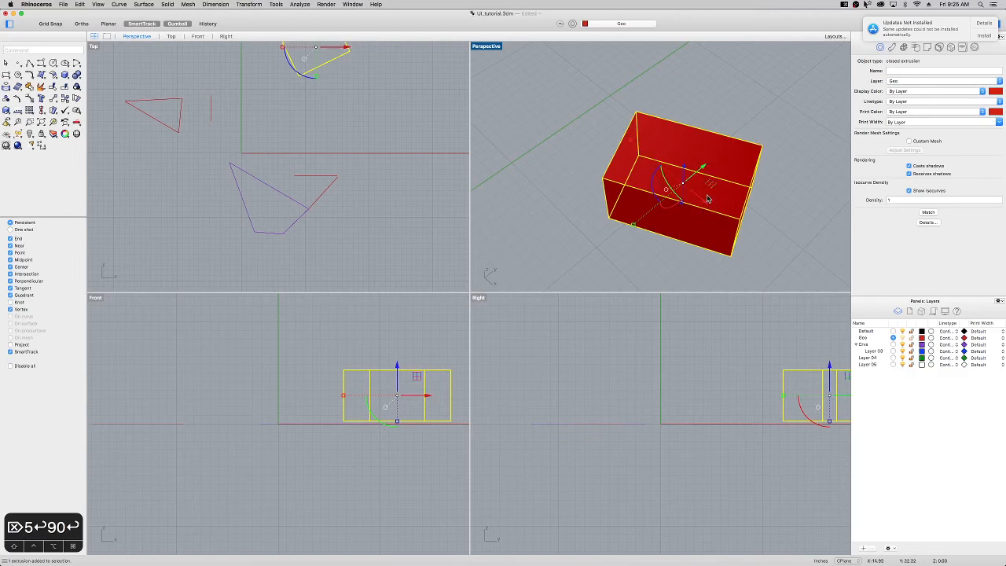
right_drag(714, 214, 717, 185)
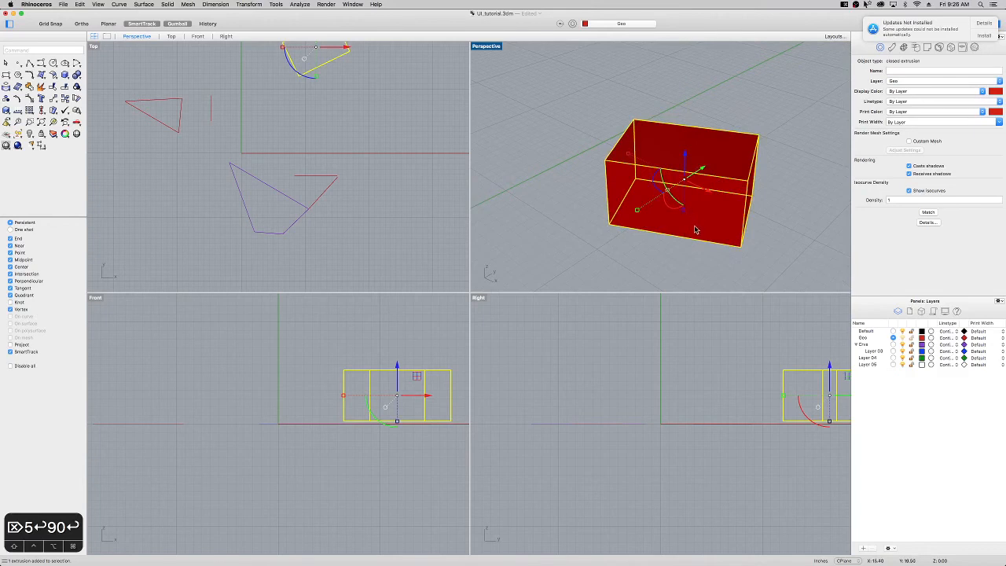
mouse_move(639, 210)
mouse_down()
mouse_move(573, 250)
mouse_move(687, 198)
mouse_move(629, 213)
mouse_move(590, 240)
mouse_move(674, 209)
mouse_move(624, 218)
mouse_move(596, 240)
mouse_move(644, 212)
mouse_up()
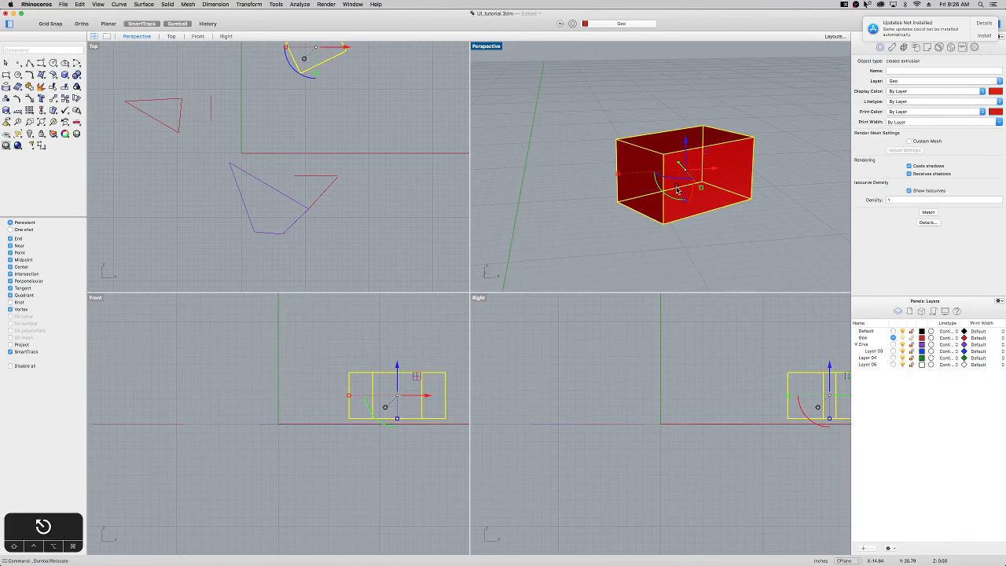
Relocate the gumball to the box's lower front corner, with its X and Y axes aligned to the box's bottom edges
click(678, 190)
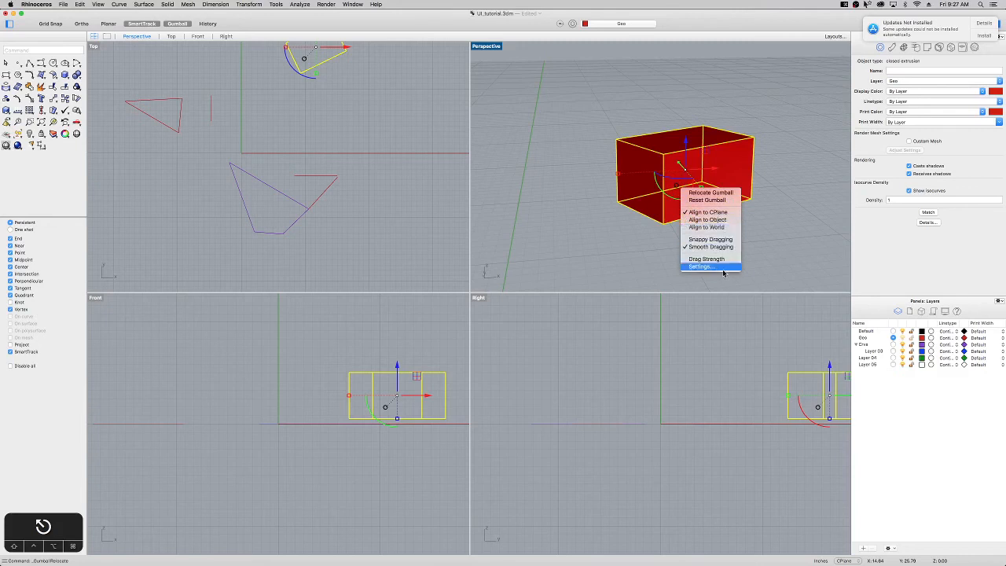
click(723, 194)
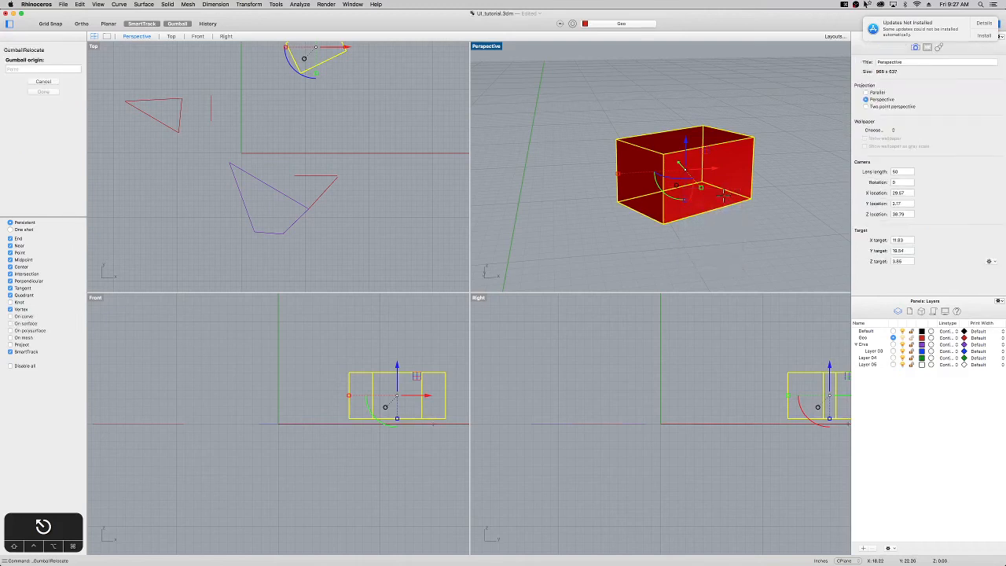
click(665, 227)
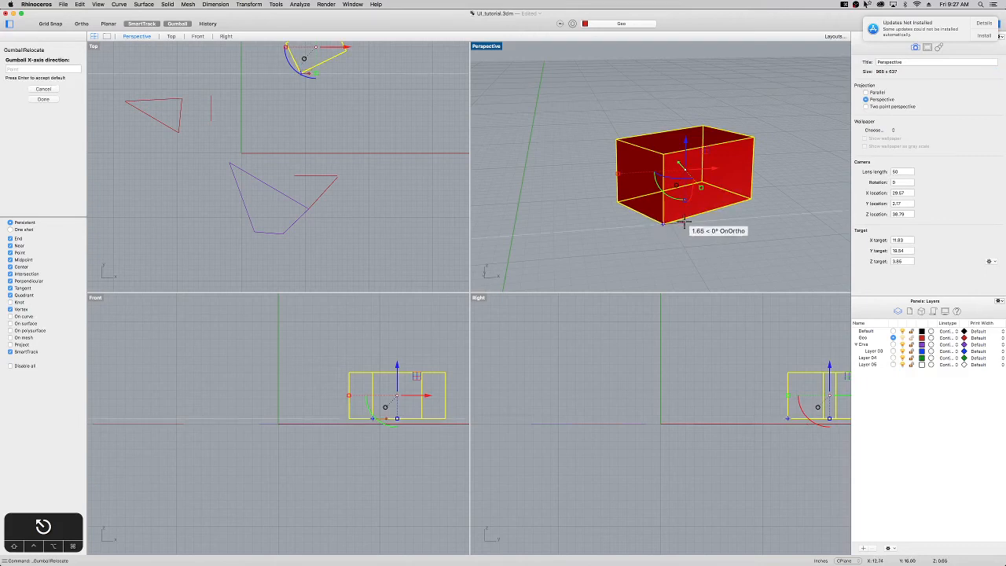
click(690, 219)
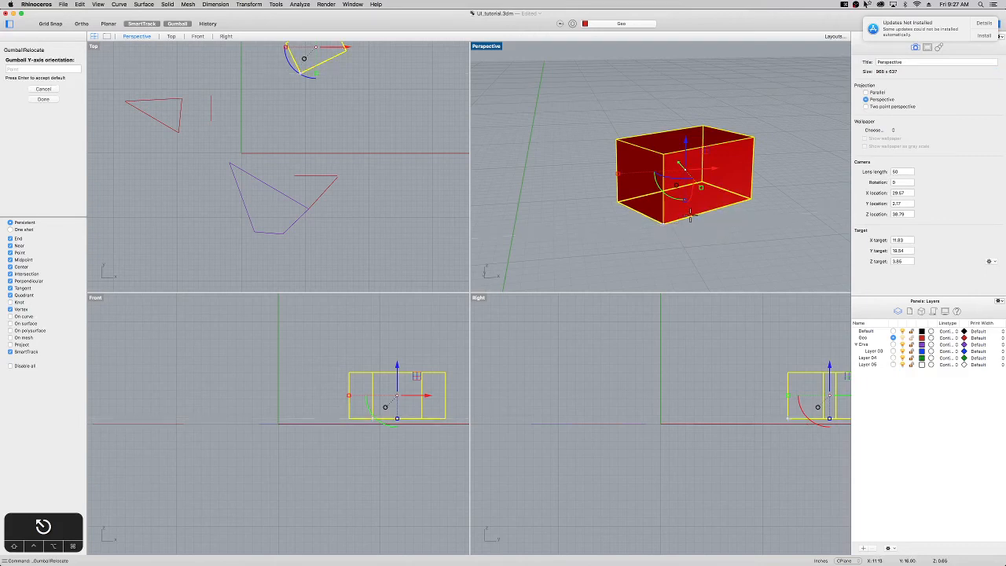
click(639, 212)
Rotate the box freehand roughly a quarter turn about the relocated gumball's Z axis, and turn Gumball off
right_drag(639, 212, 614, 242)
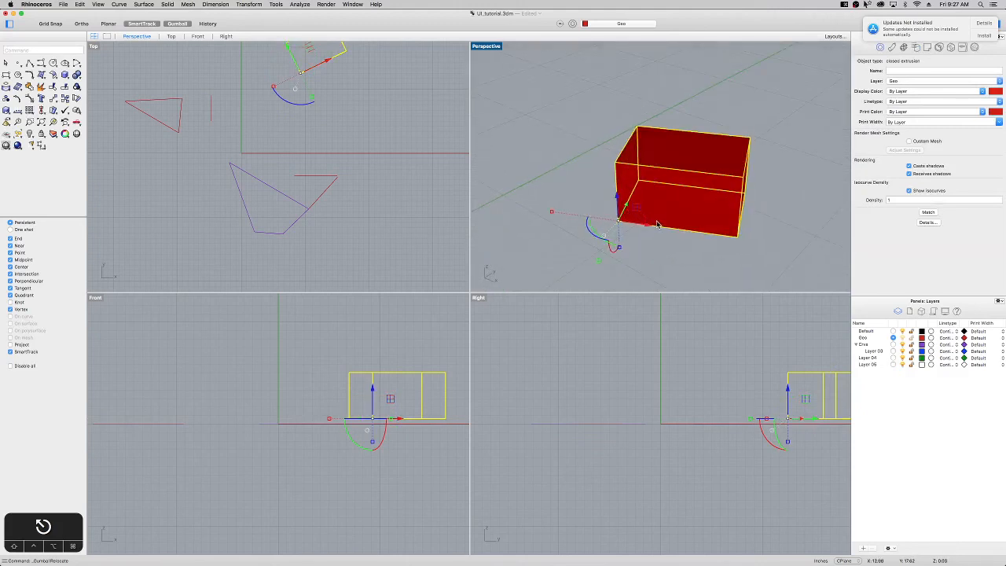
right_drag(656, 223, 643, 240)
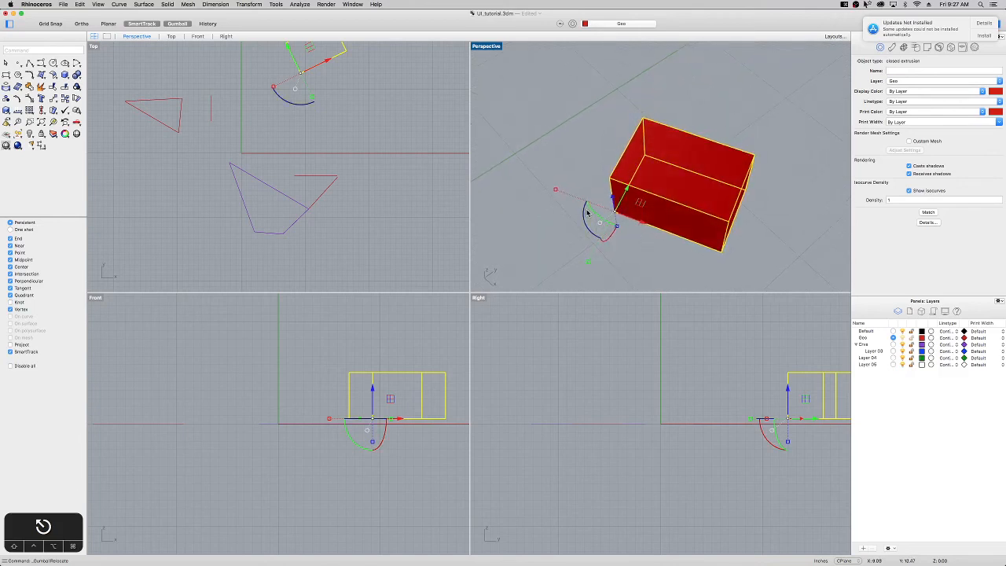
drag(587, 211, 650, 247)
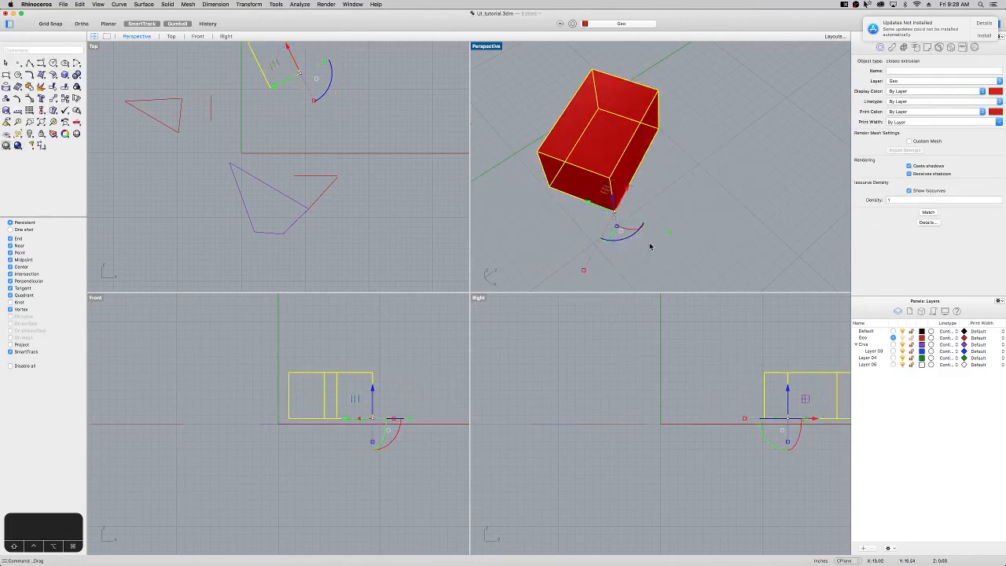
right_drag(564, 196, 678, 149)
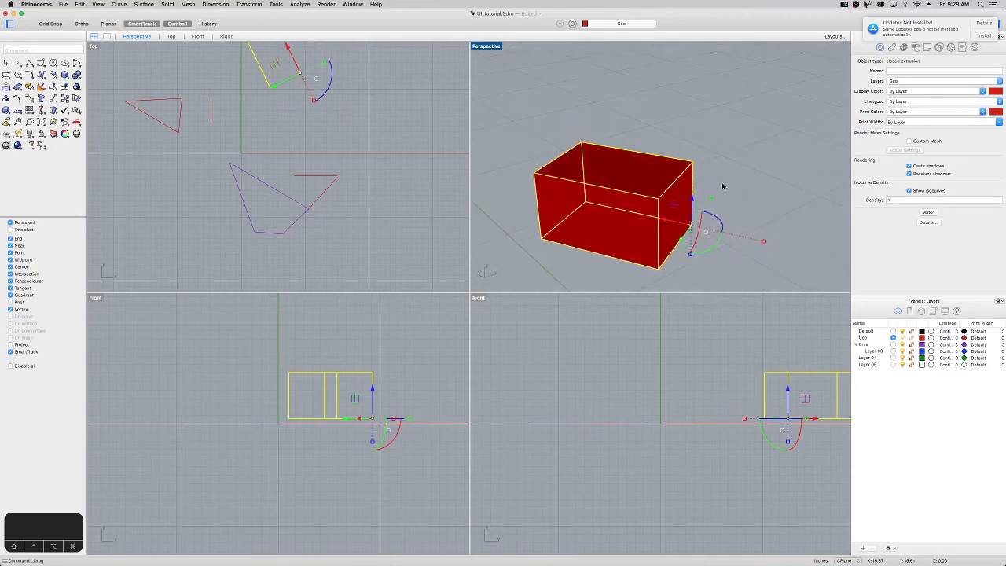
scroll(743, 191, down, 4)
right_drag(743, 191, 682, 197)
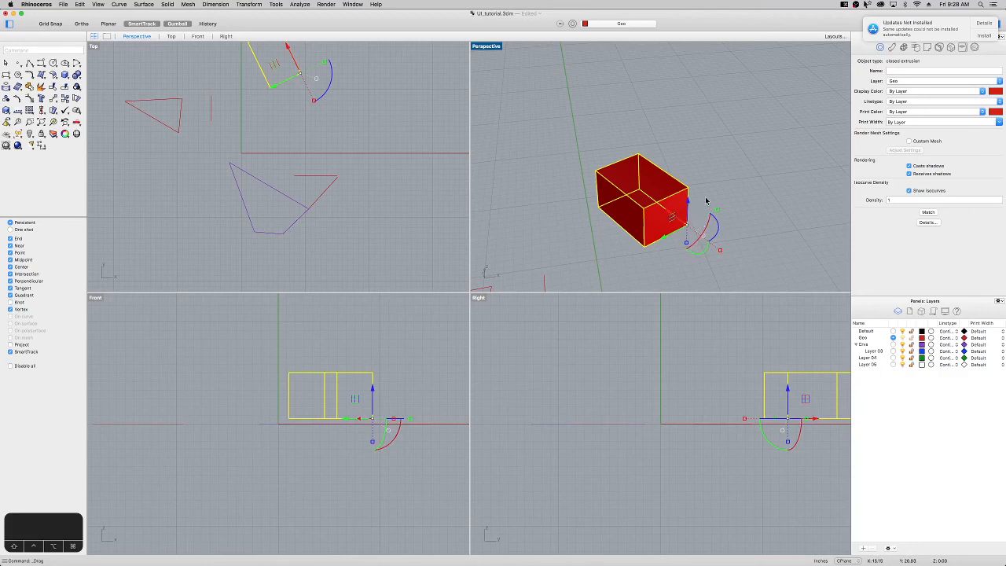
click(178, 23)
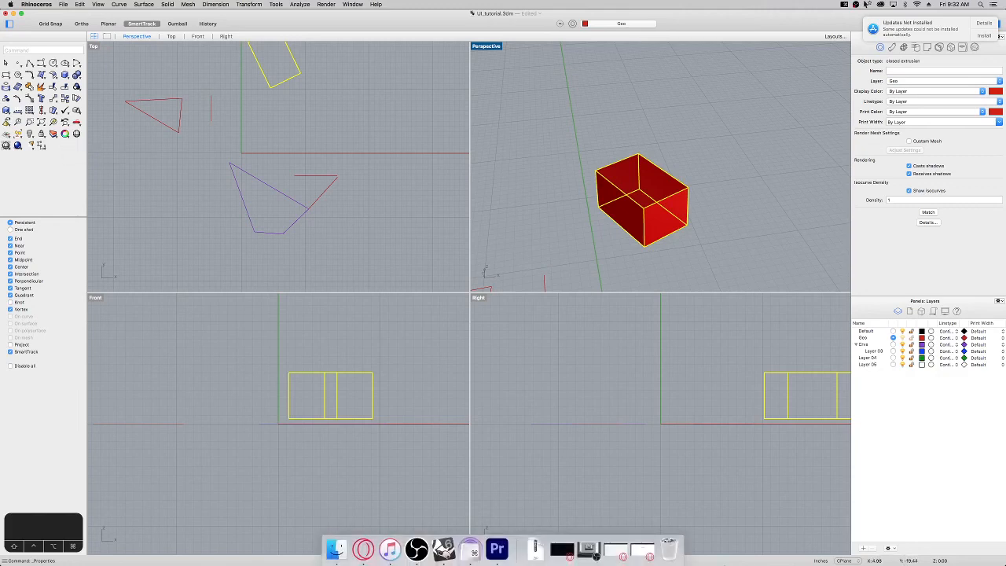
Switch to the Opera GX browser and search Google for "rhino commands"
click(638, 559)
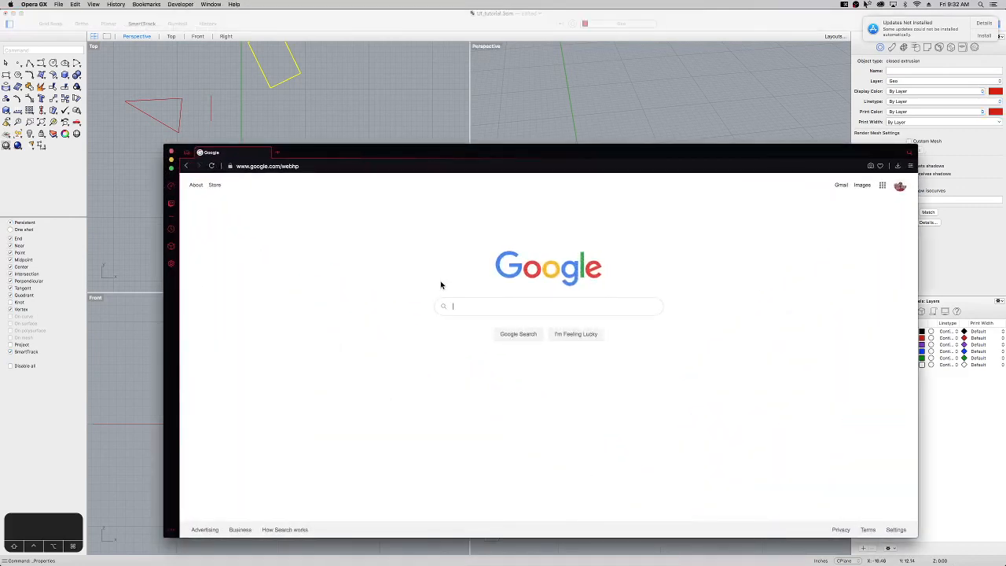
text(rhino co)
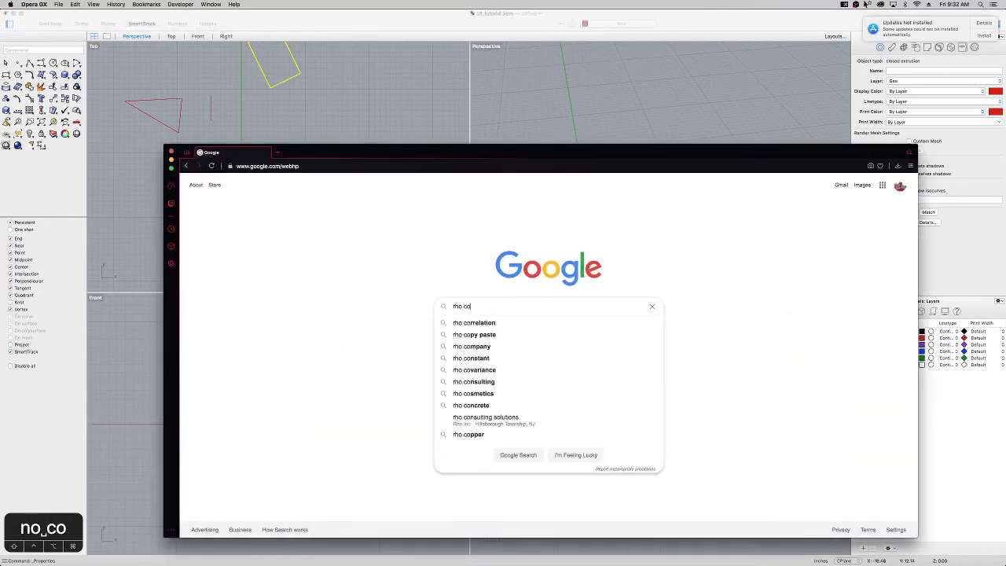
key(BackSpace)
key(BackSpace)
key(BackSpace)
key(BackSpace)
key(BackSpace)
key(BackSpace)
key(BackSpace)
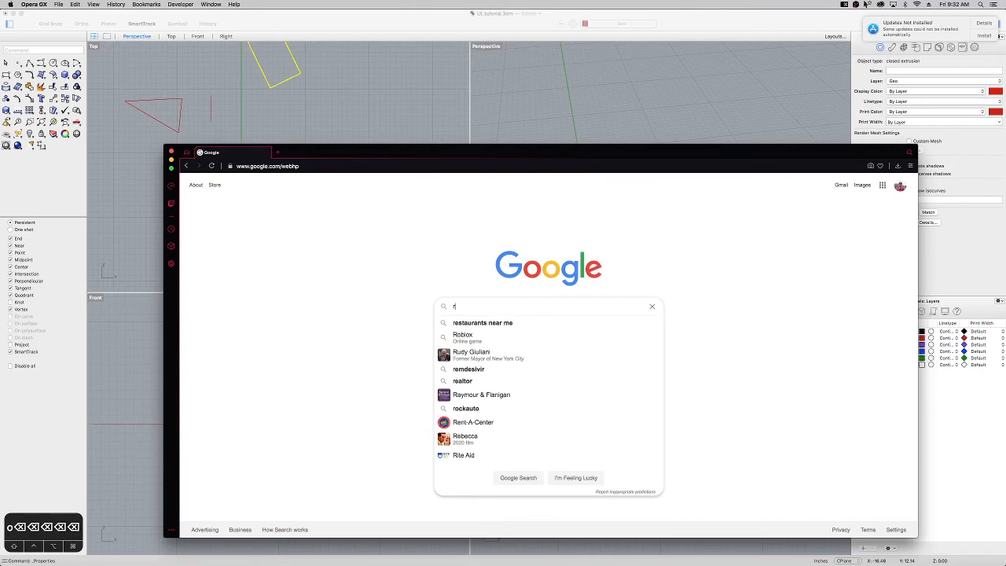
text(hino coma)
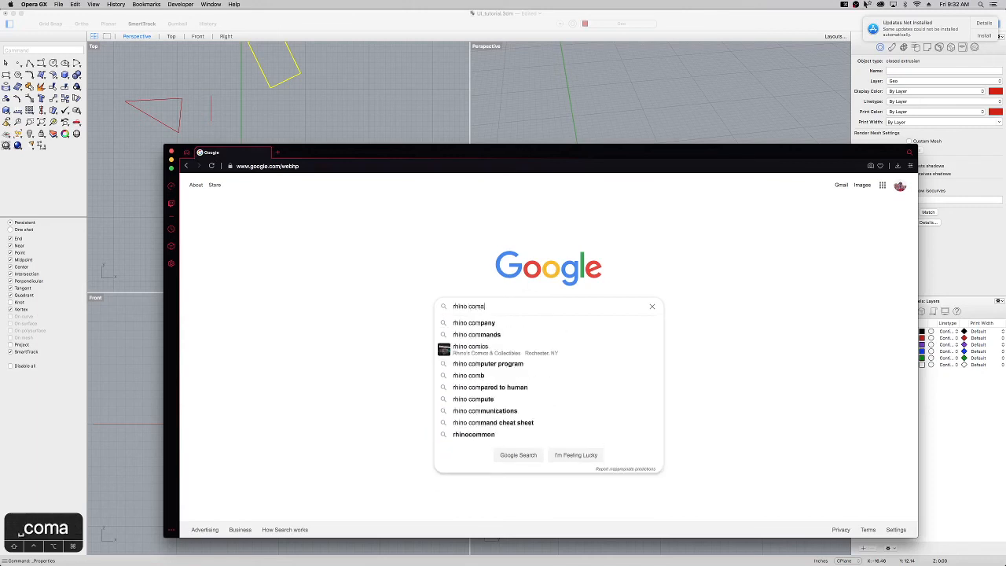
text(n)
key(Down)
key(Return)
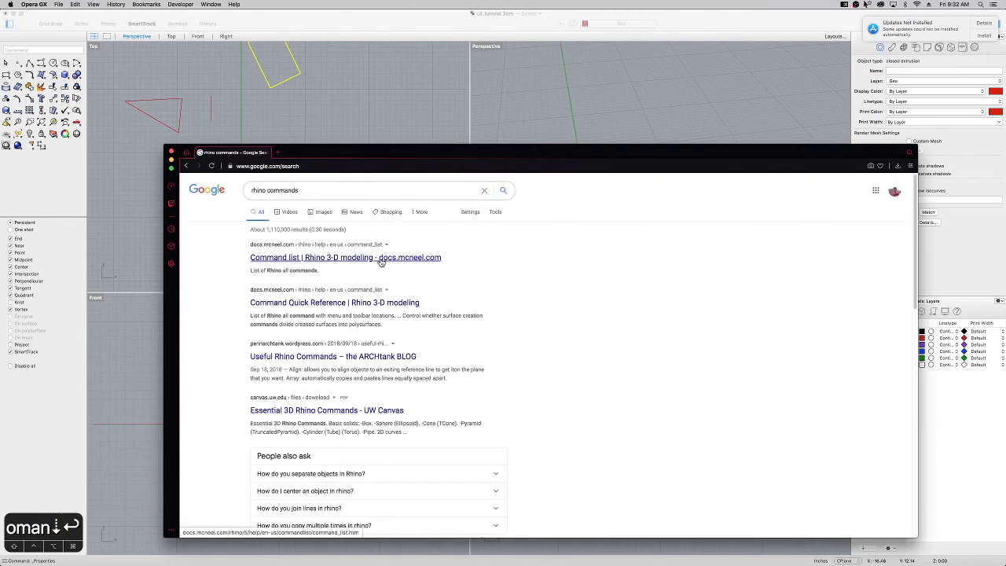
Open McNeel's Rhino Command List page, look through its alphabetical entries, and minimize the browser to return to Rhino
click(291, 260)
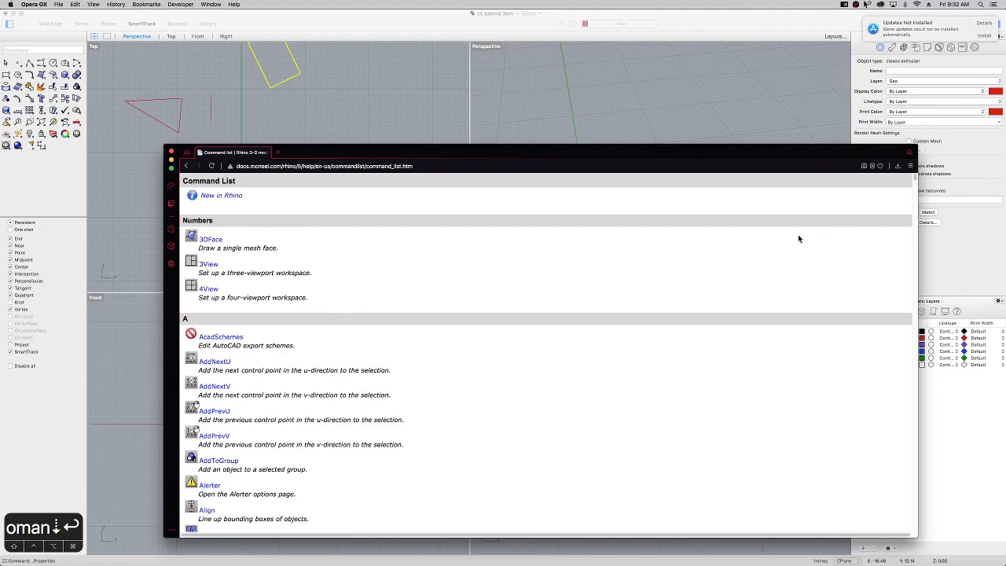
scroll(799, 239, down, 4)
scroll(799, 240, down, 20)
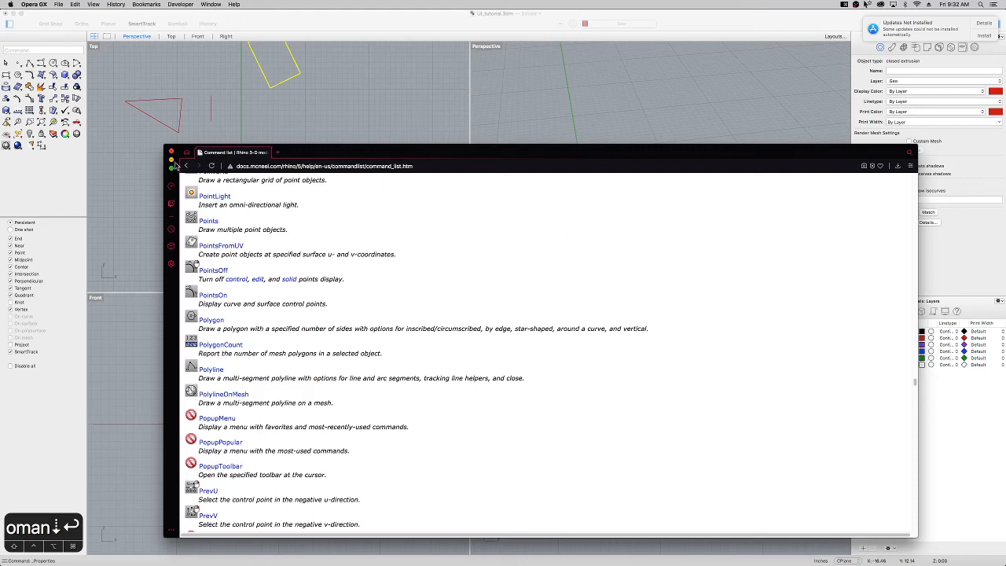
click(171, 160)
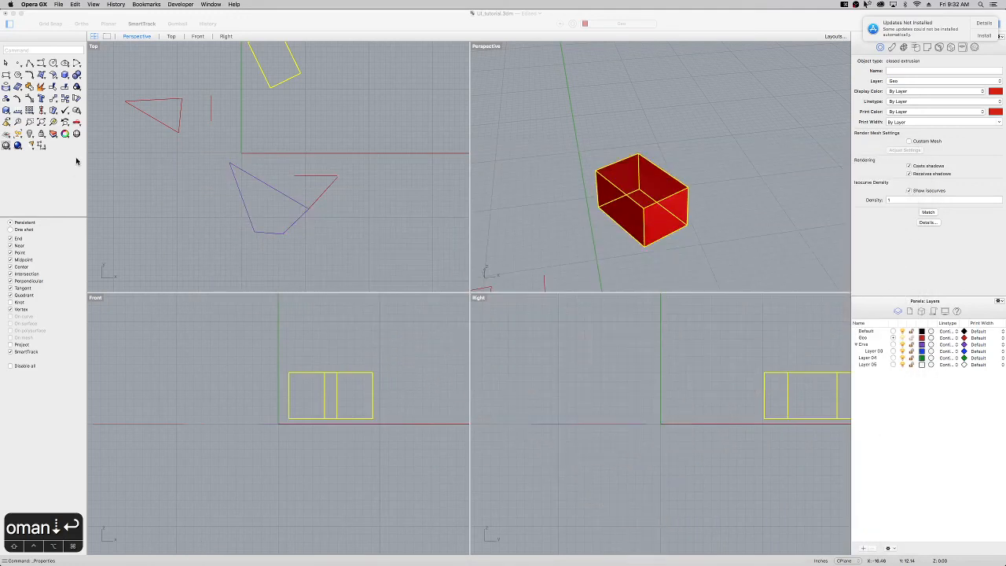
Start the Move command on the selected box by entering its name, and cancel it
click(41, 50)
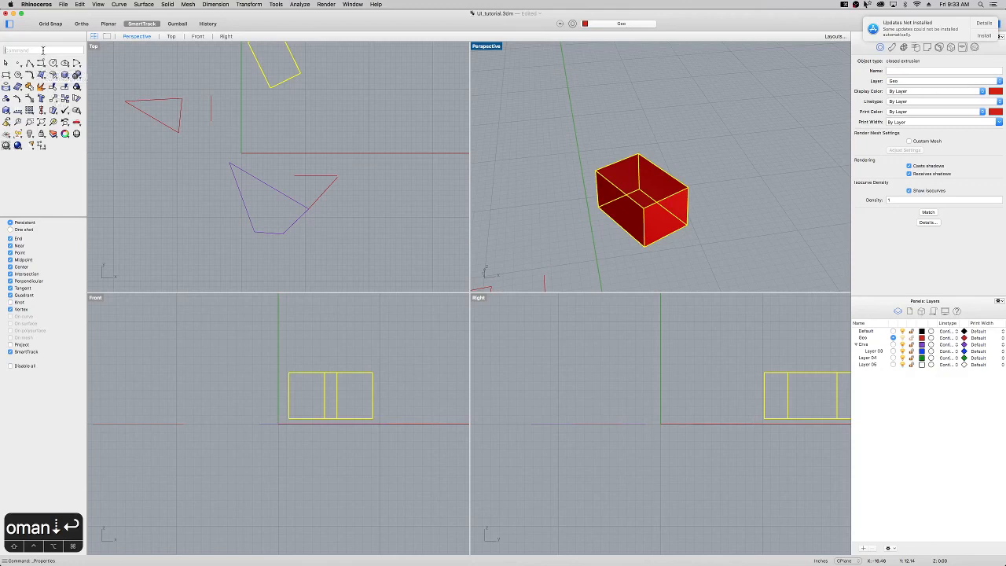
key(BackSpace)
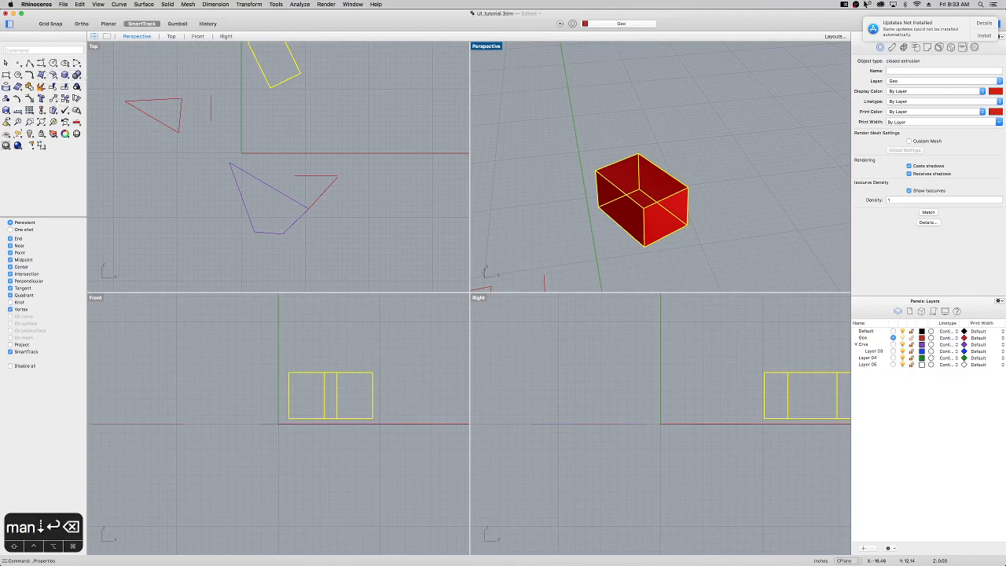
text(move)
key(Return)
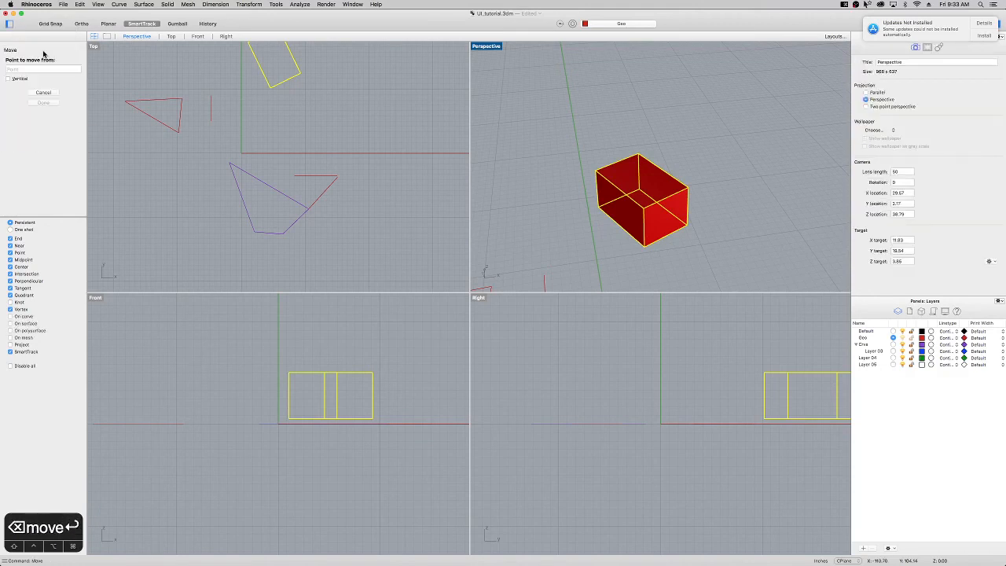
key(Escape)
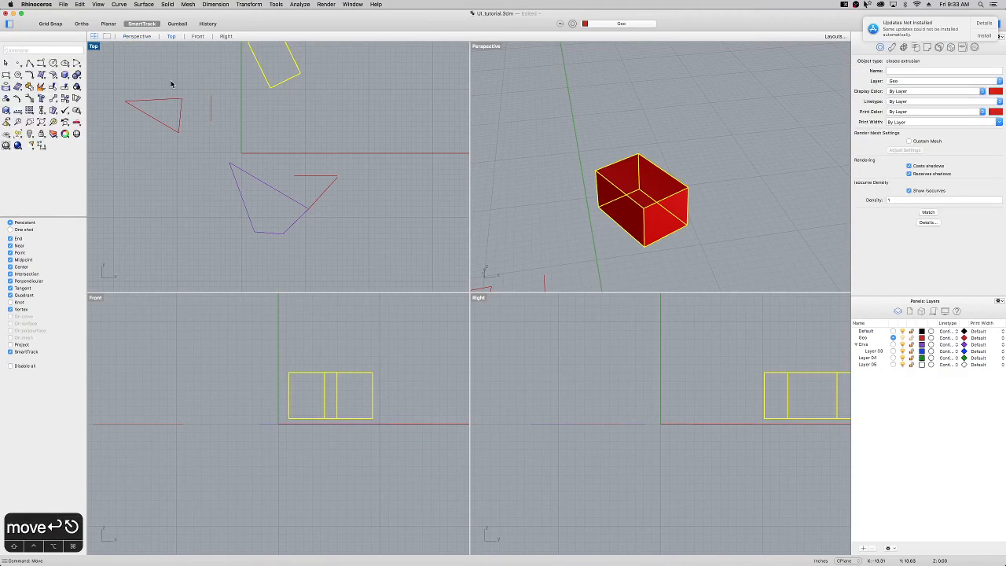